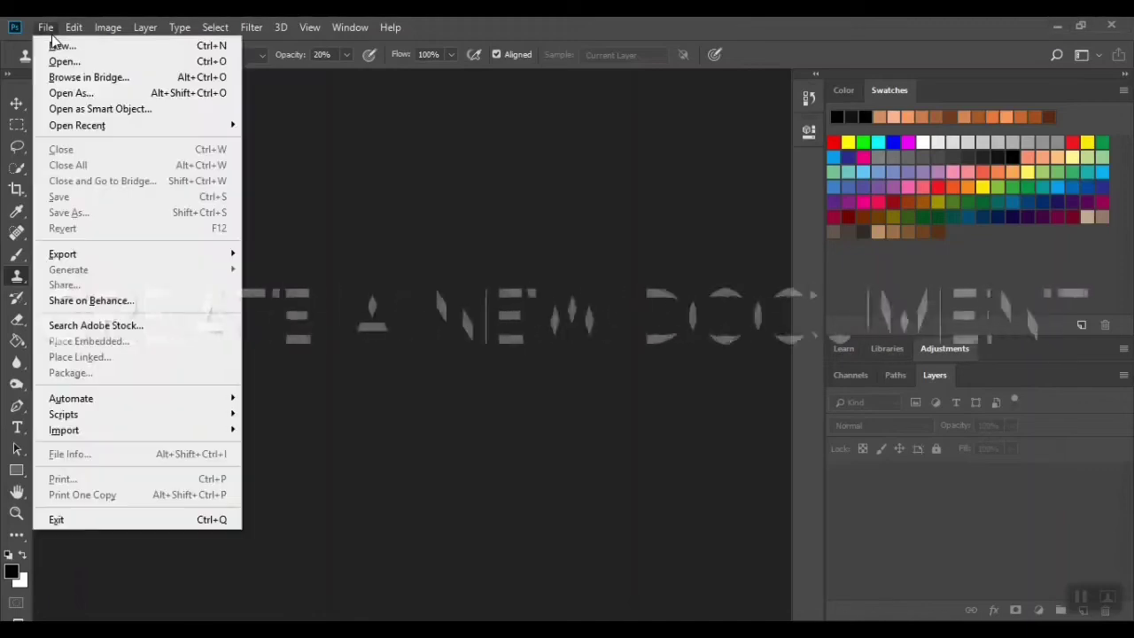
Step: Create a new blank document of 10 × 8 inches at 150 pixels/inch
left_click(54, 45)
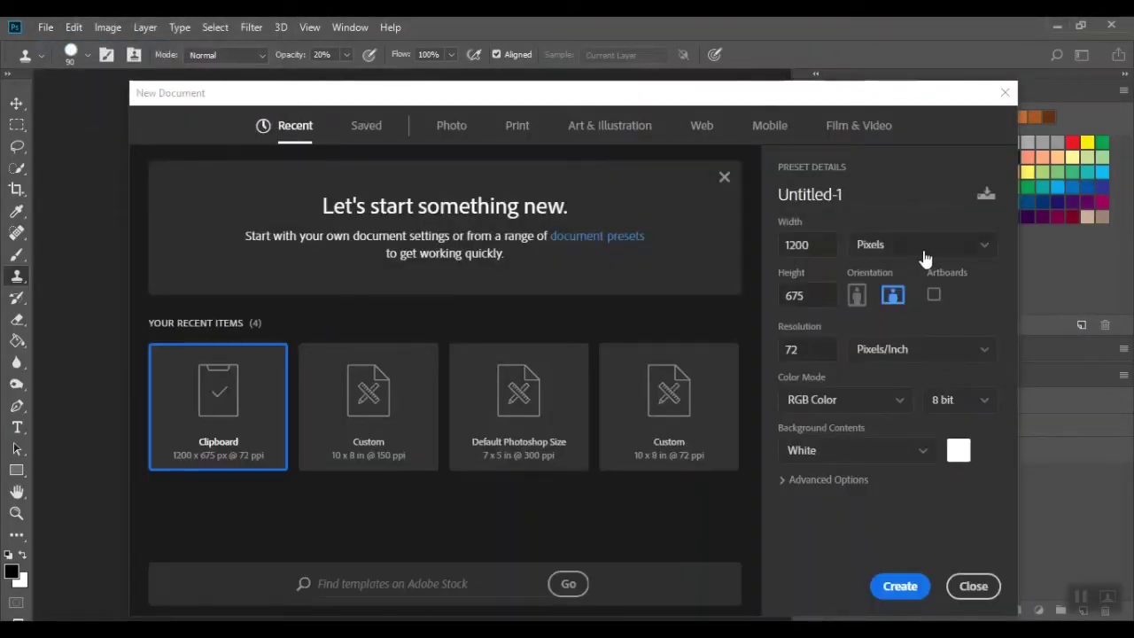
left_click(949, 244)
left_click(882, 303)
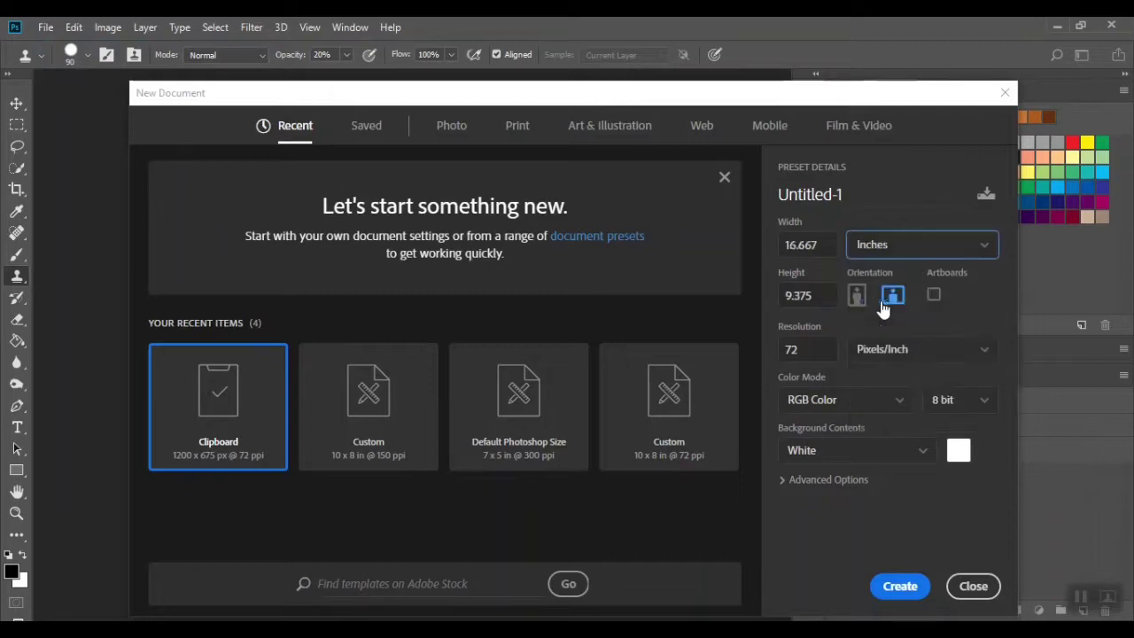
left_click(829, 244)
type("10")
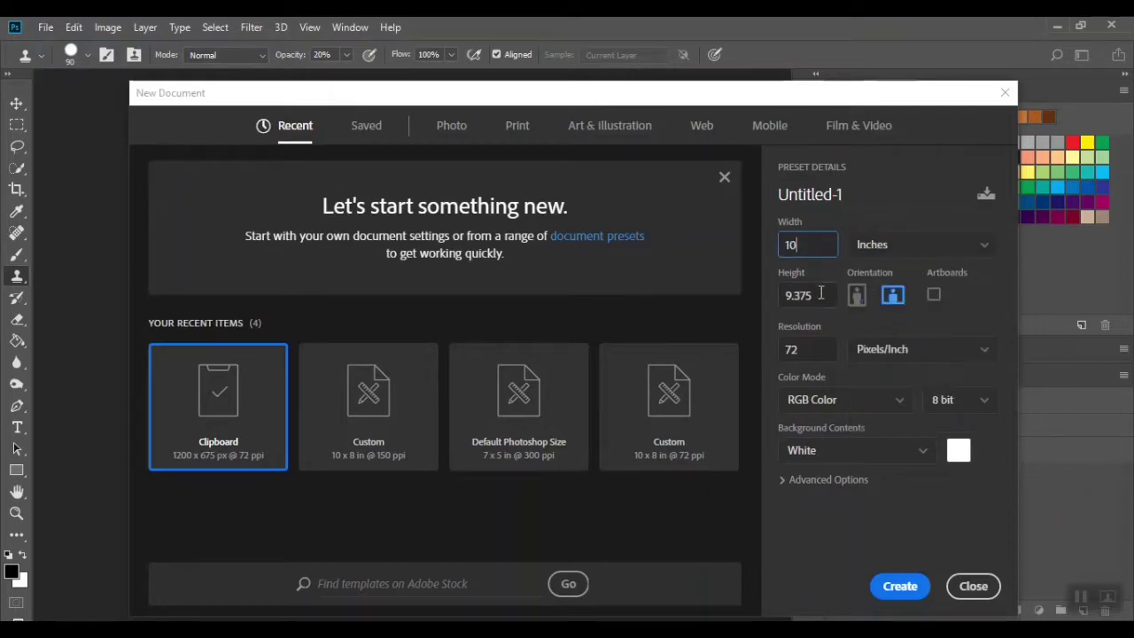
left_click(821, 293)
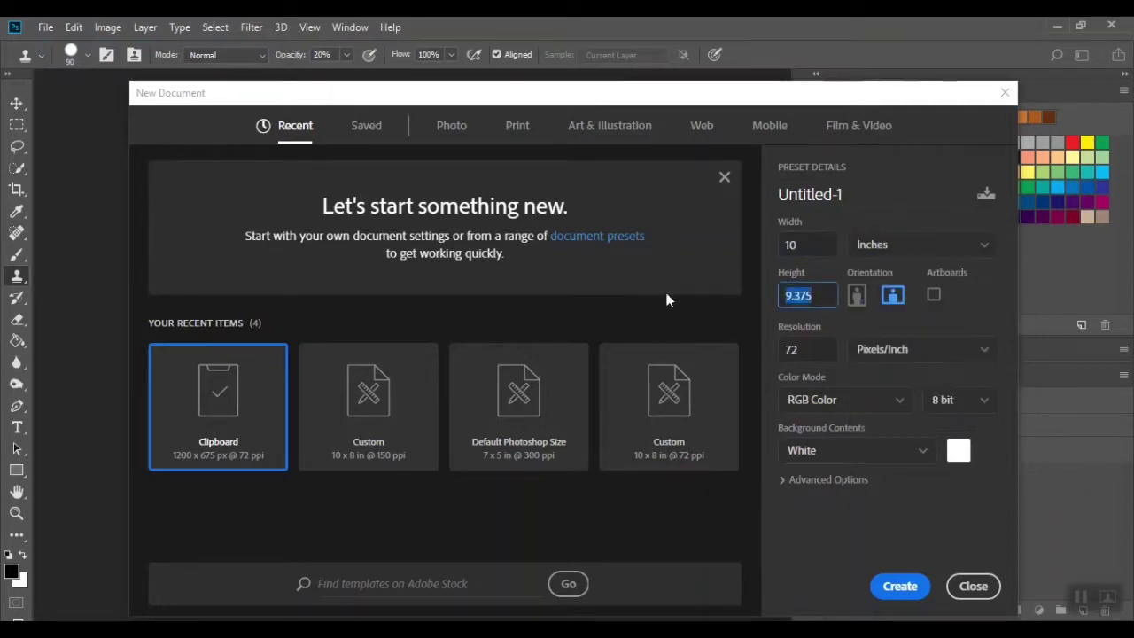
type("8")
left_click(830, 356)
type("150")
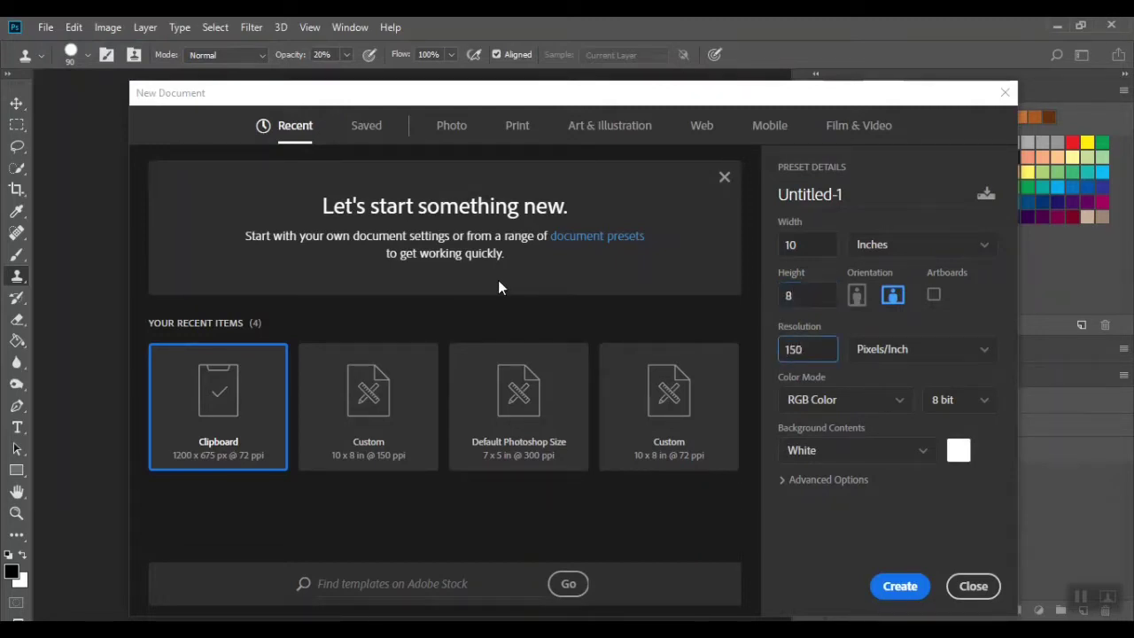
left_click(875, 586)
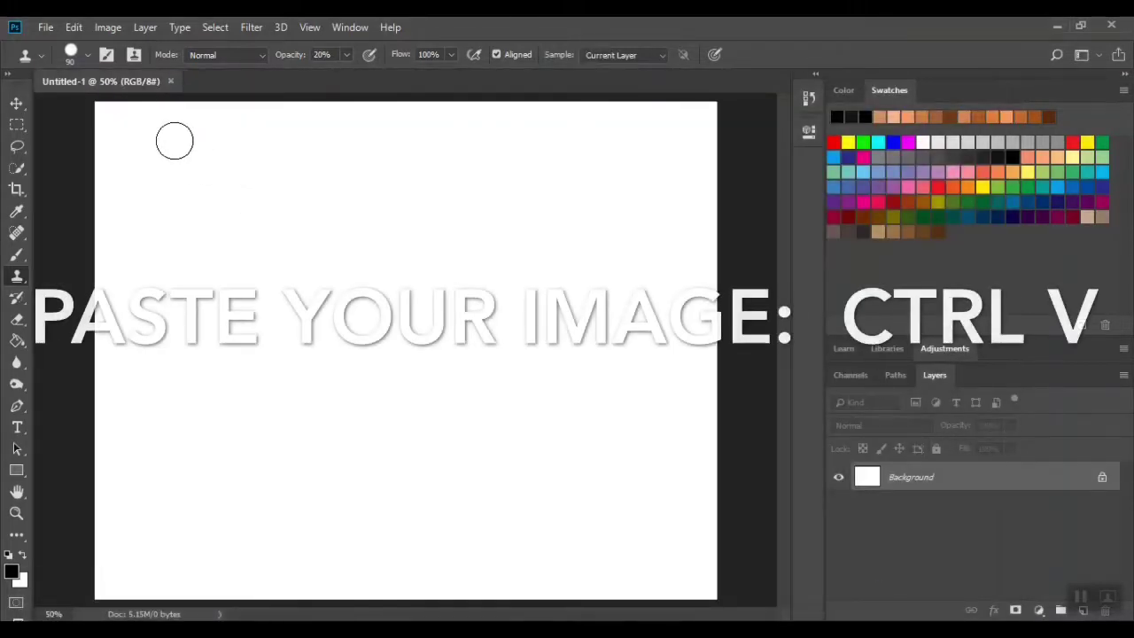
Step: Paste the copied Thanos image into the document as Layer 1 with Ctrl+V
left_click(74, 27)
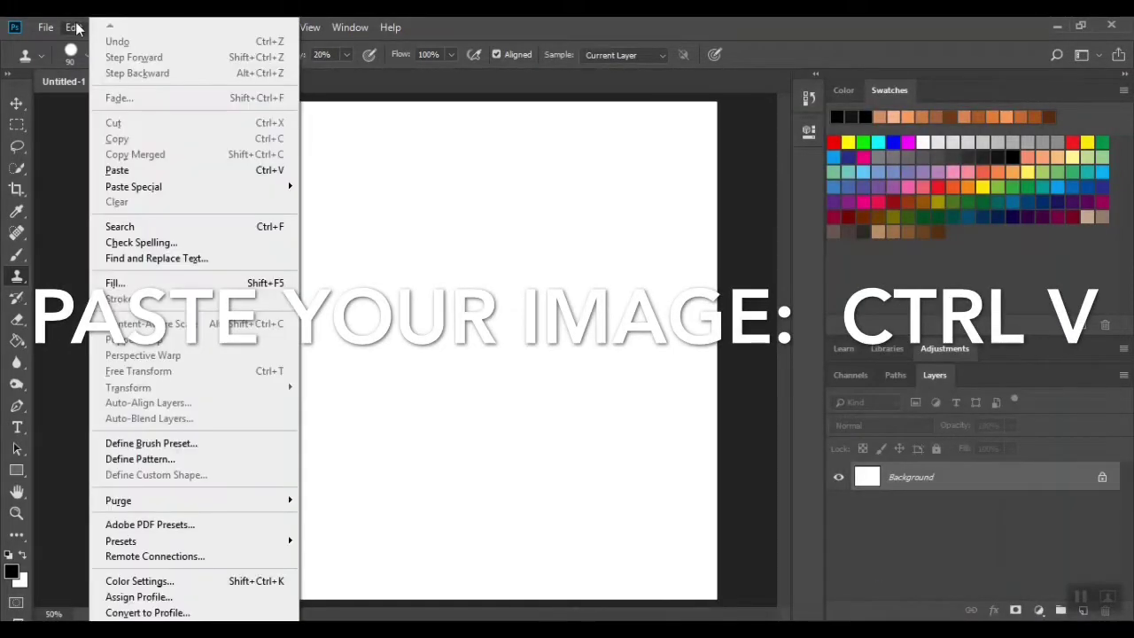
left_click(75, 28)
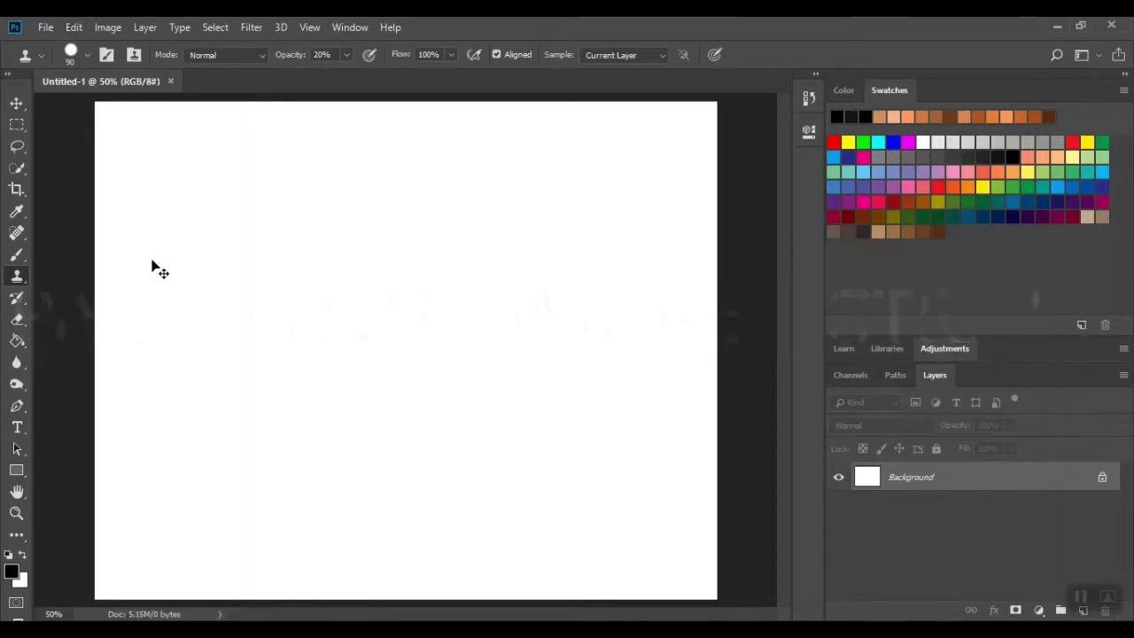
key("ctrl+v")
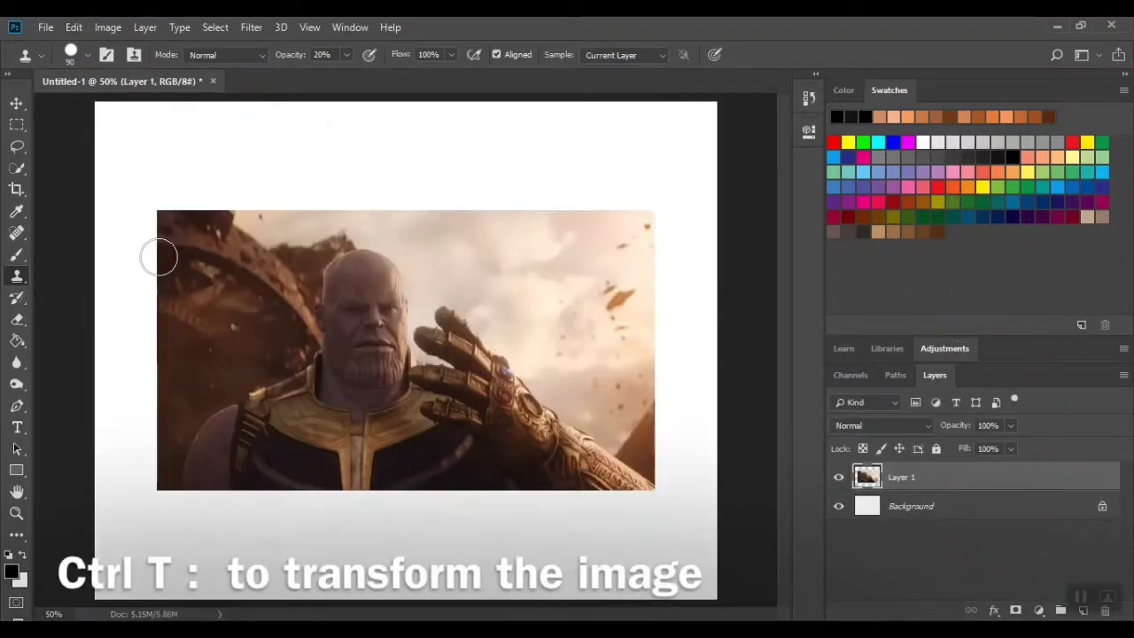
Step: Free-transform the Thanos layer to about 178% so it covers the whole canvas
key("ctrl+t")
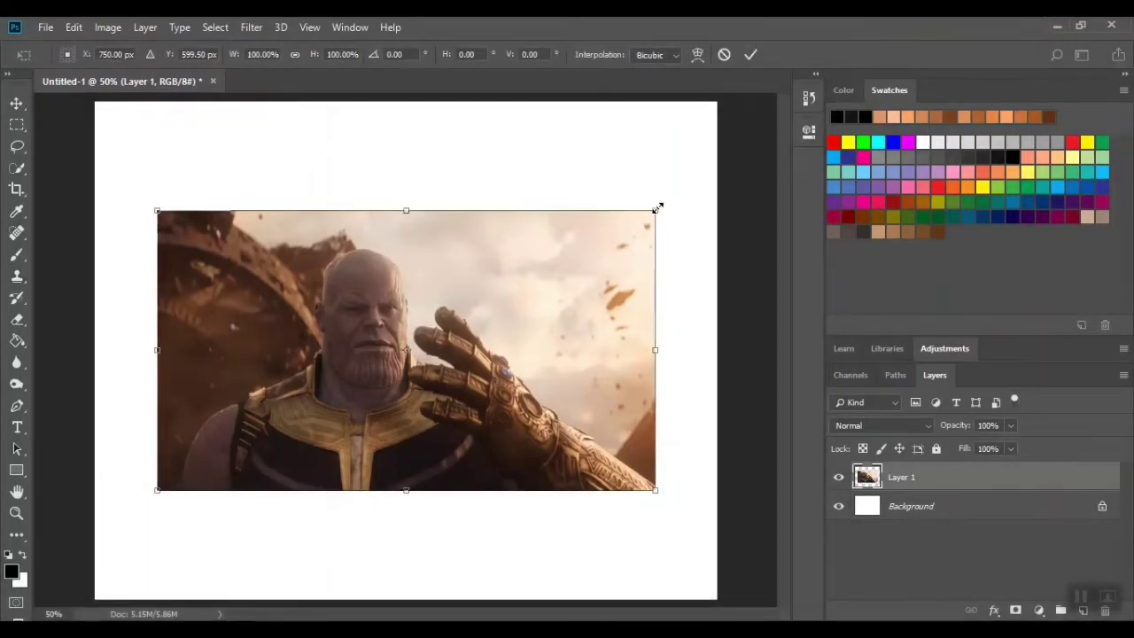
left_click_drag(655, 211, 736, 165)
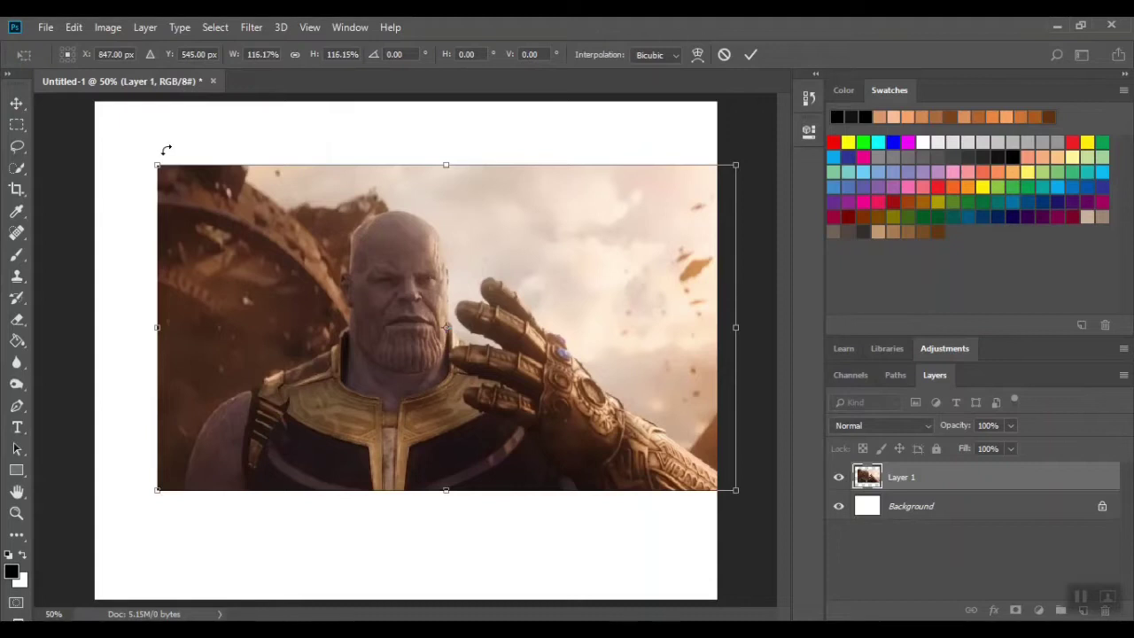
left_click_drag(158, 165, 39, 101)
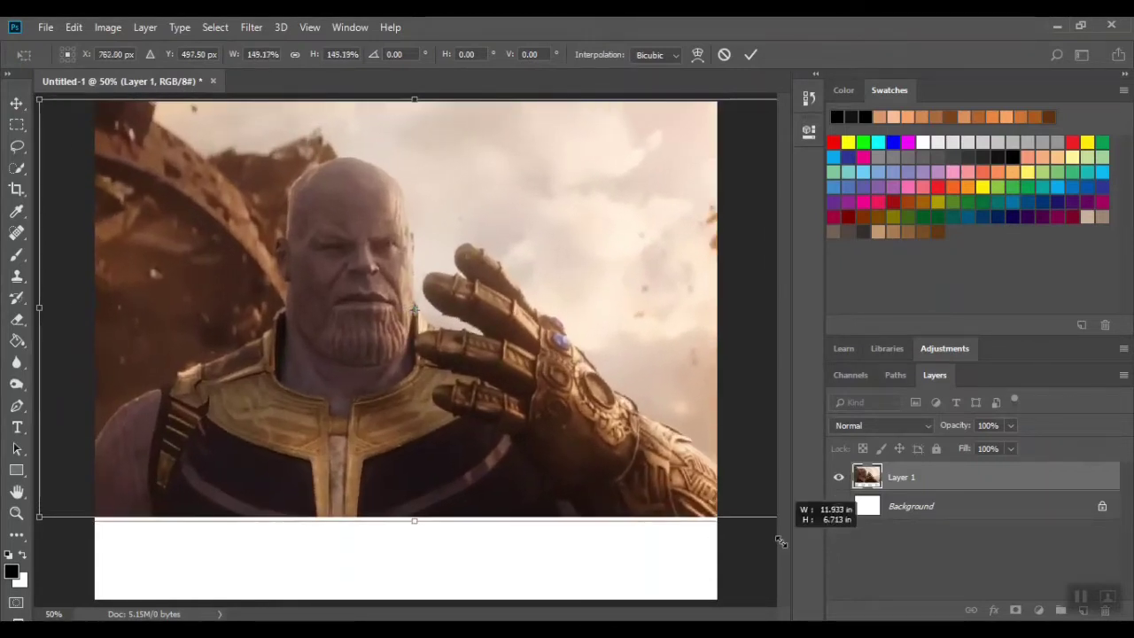
left_click_drag(738, 490, 912, 591)
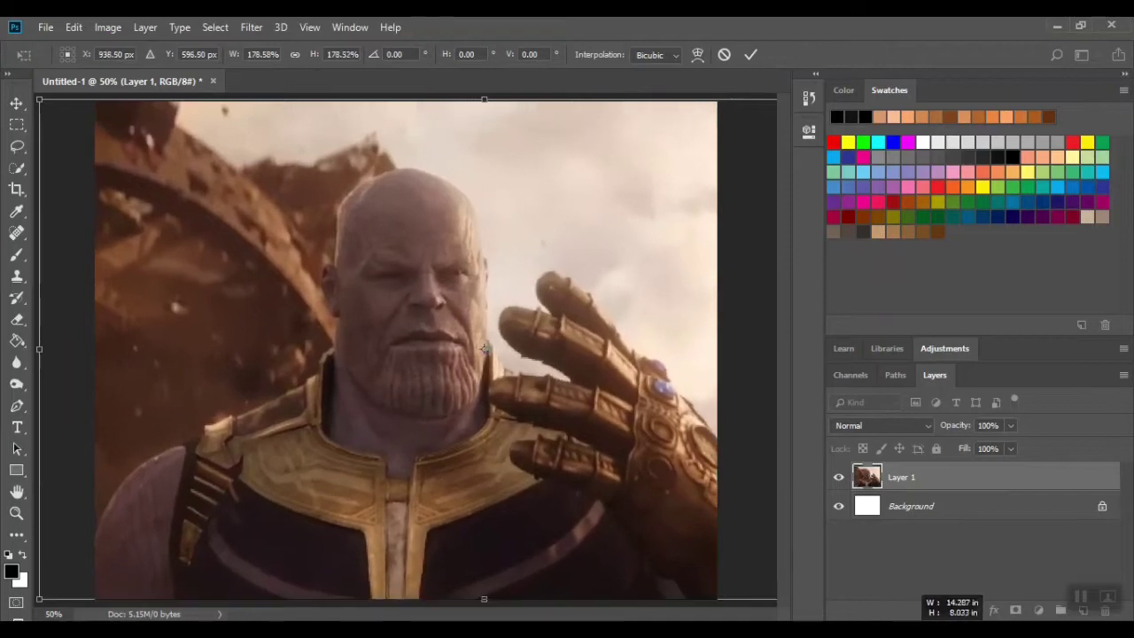
key("Return")
left_click(17, 426)
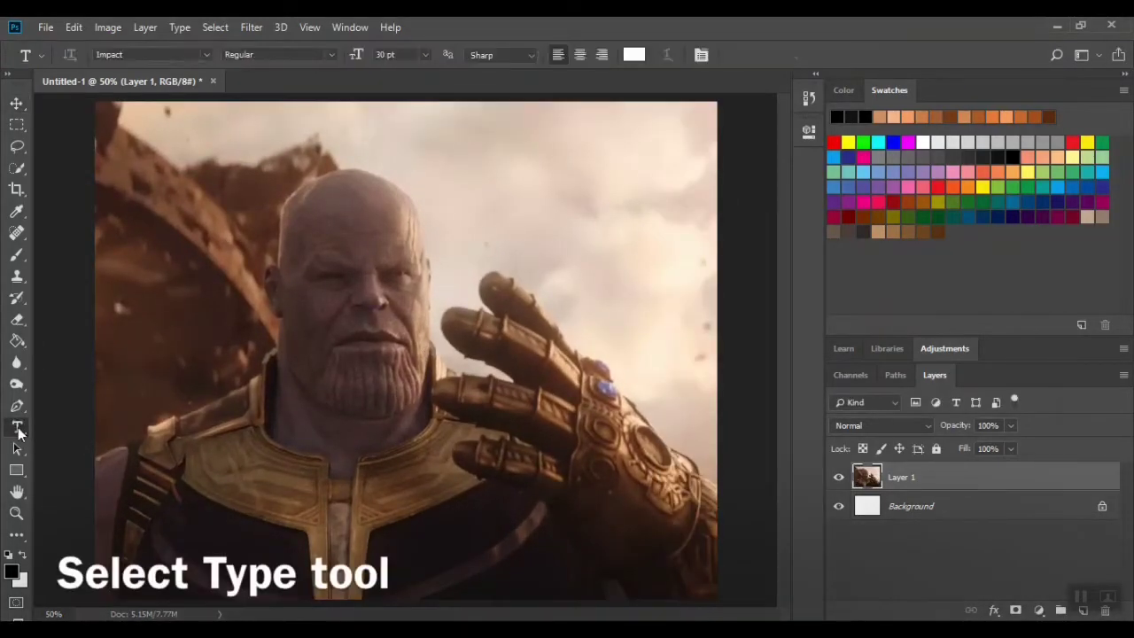
left_click(203, 52)
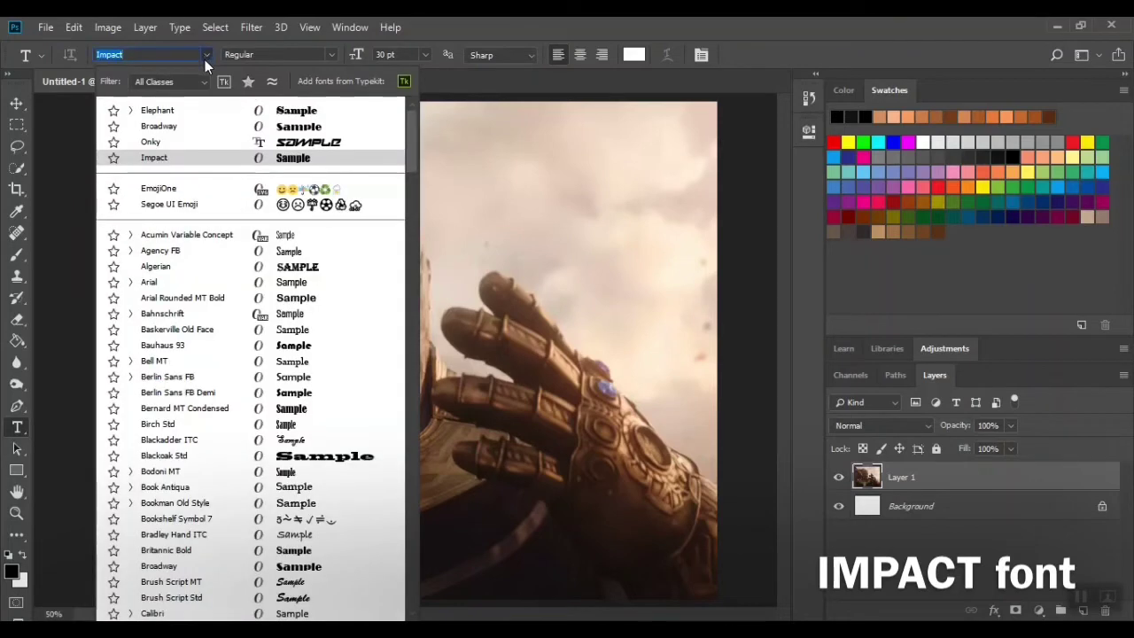
scroll(411, 165, "down", 1)
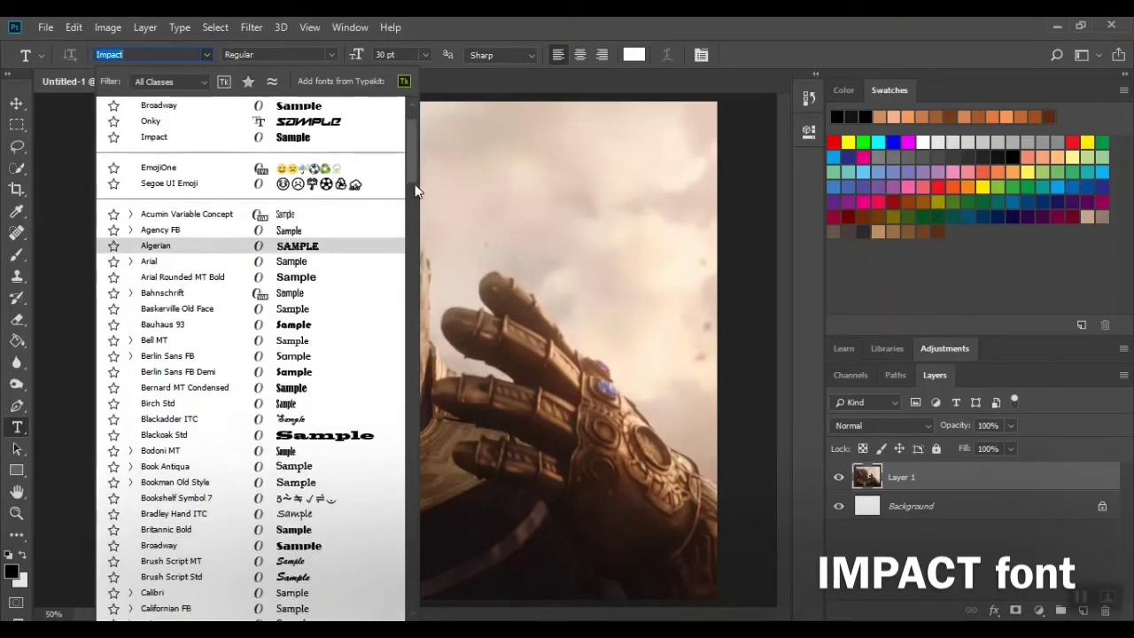
scroll(417, 203, "down", 1)
scroll(416, 212, "down", 5)
scroll(416, 222, "down", 3)
scroll(415, 230, "down", 3)
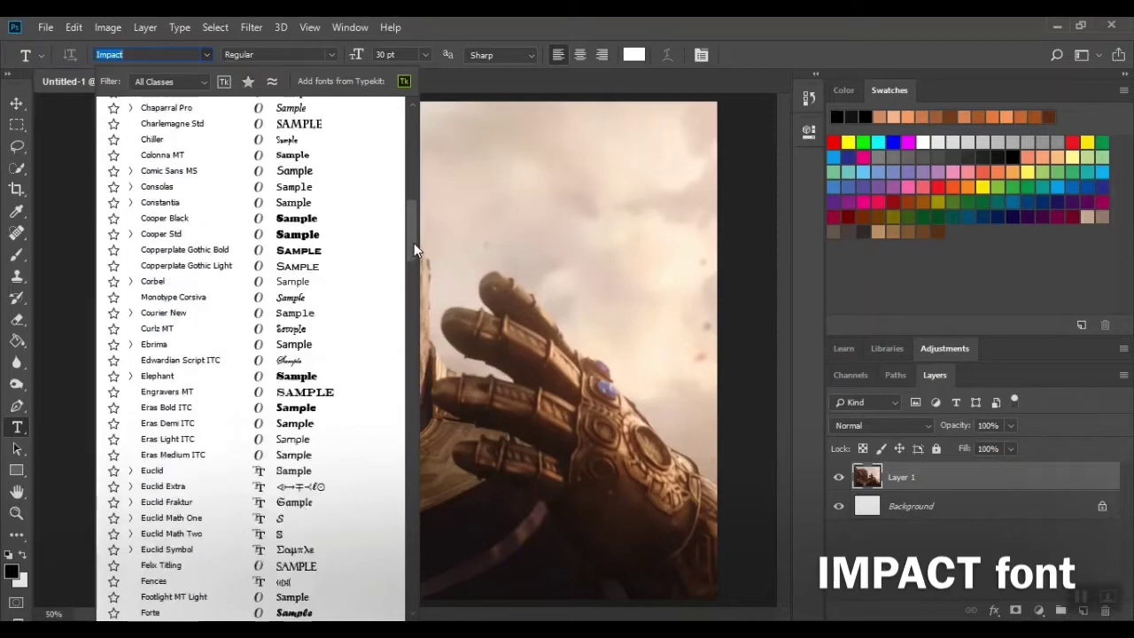
scroll(413, 266, "down", 3)
scroll(412, 299, "down", 6)
scroll(412, 298, "down", 3)
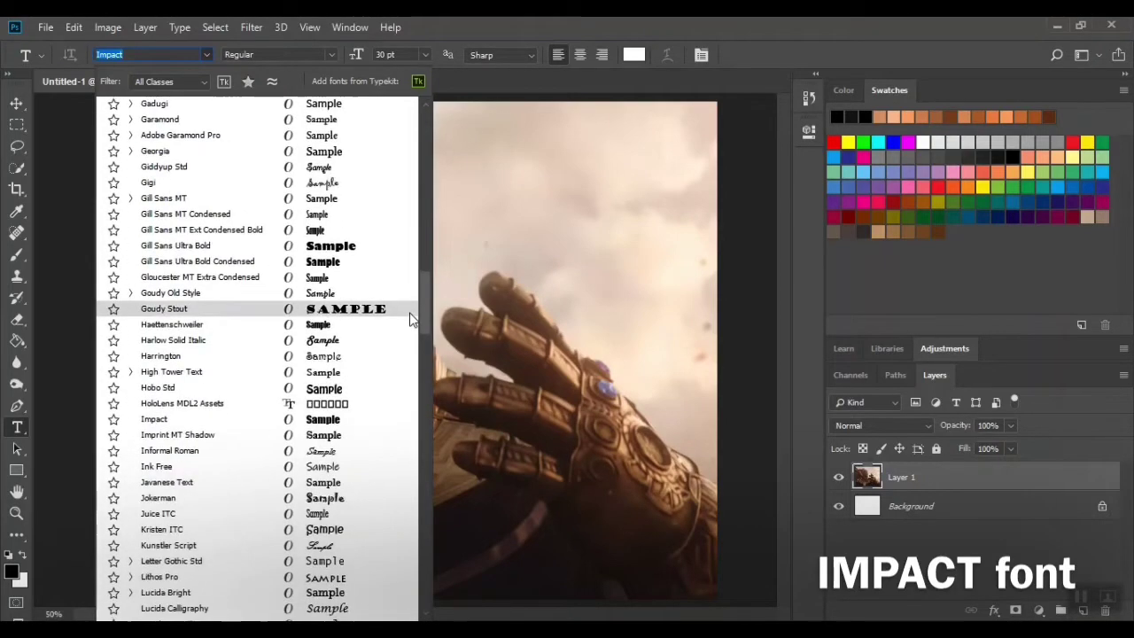
left_click(175, 418)
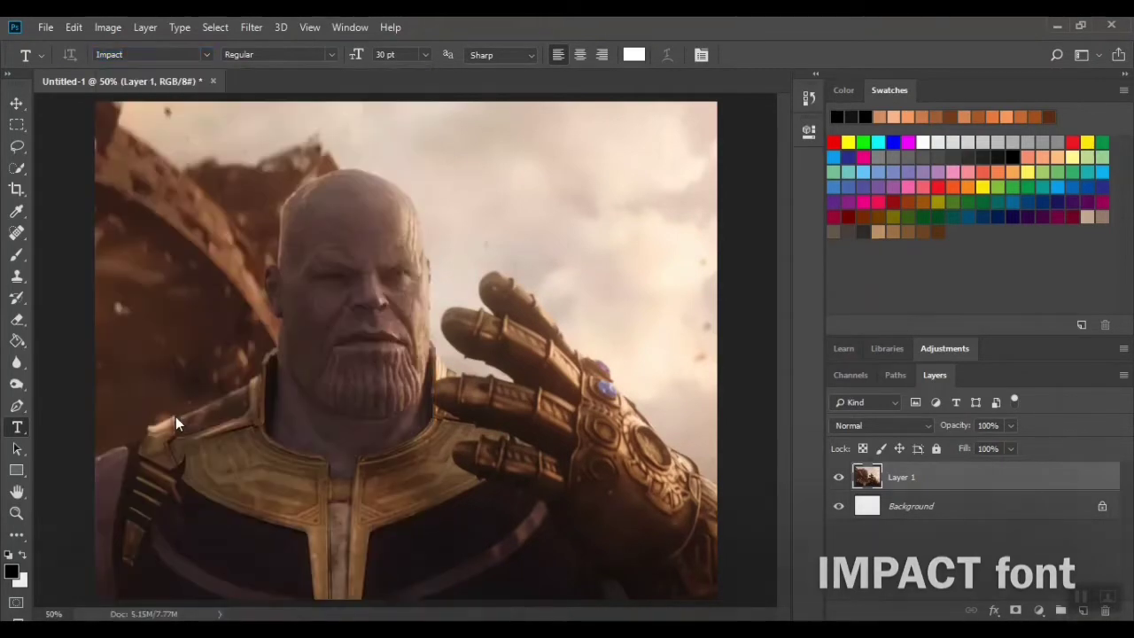
Step: Type the caption 'Turn in your work' near the top of the image
left_click(202, 139)
type("Turn")
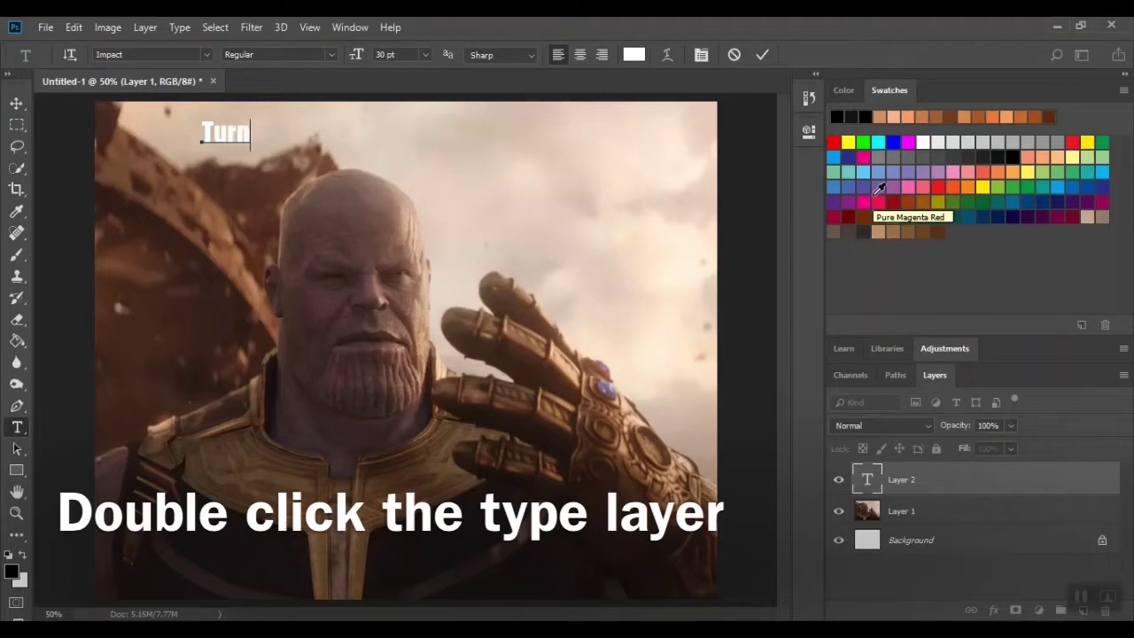
type("in your")
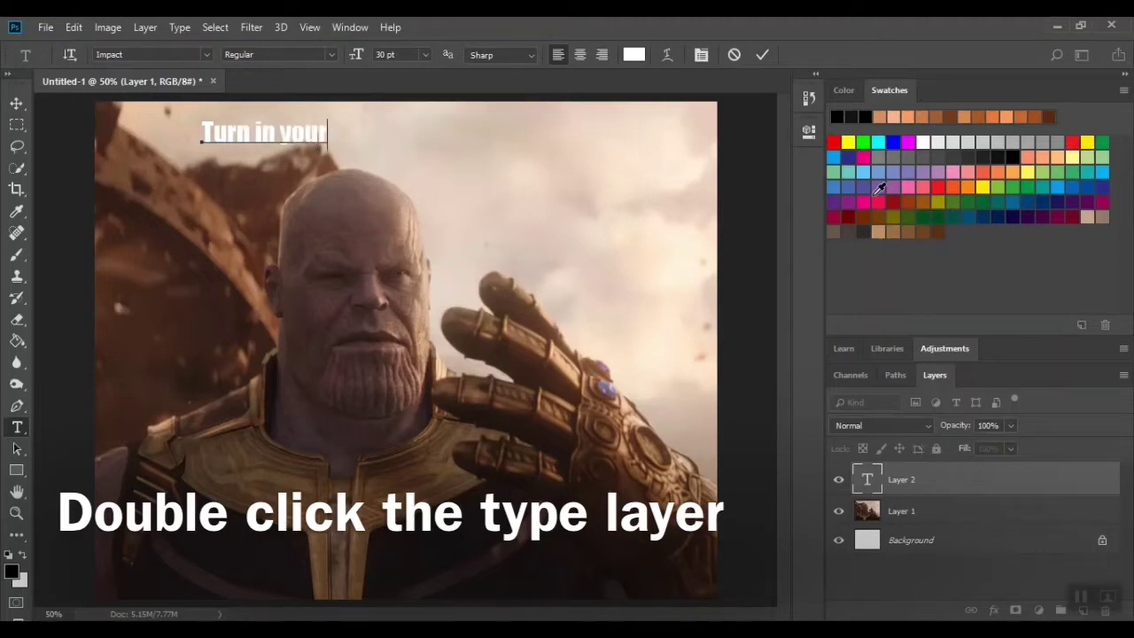
type(" work")
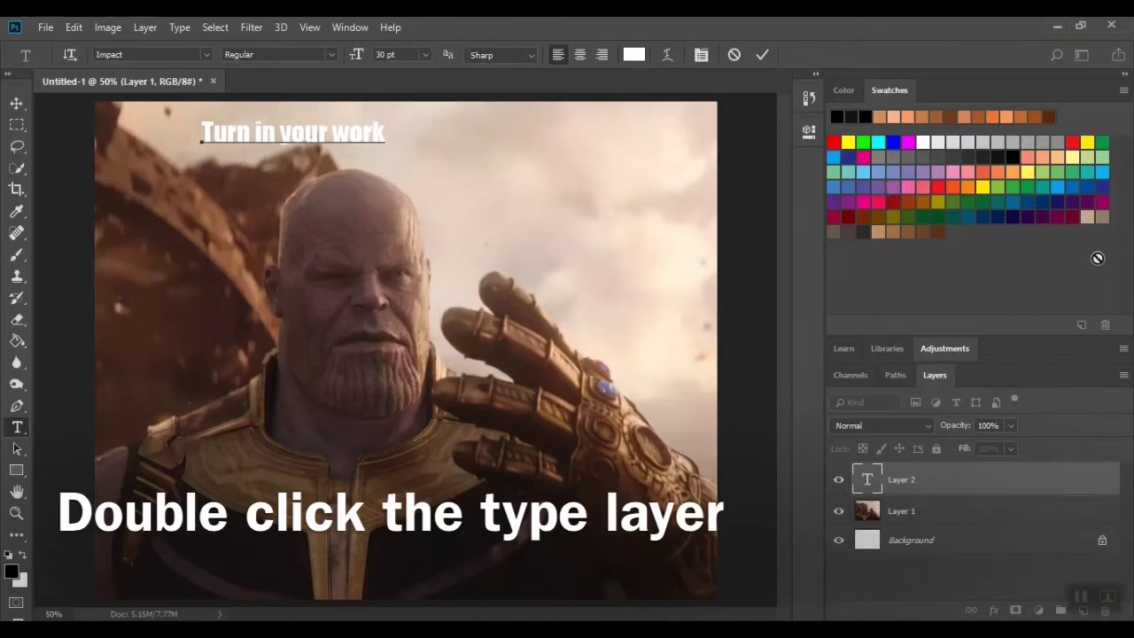
Step: Add a black (000000) 8 px Stroke layer style to the top caption
left_click(979, 478)
double_click(978, 478)
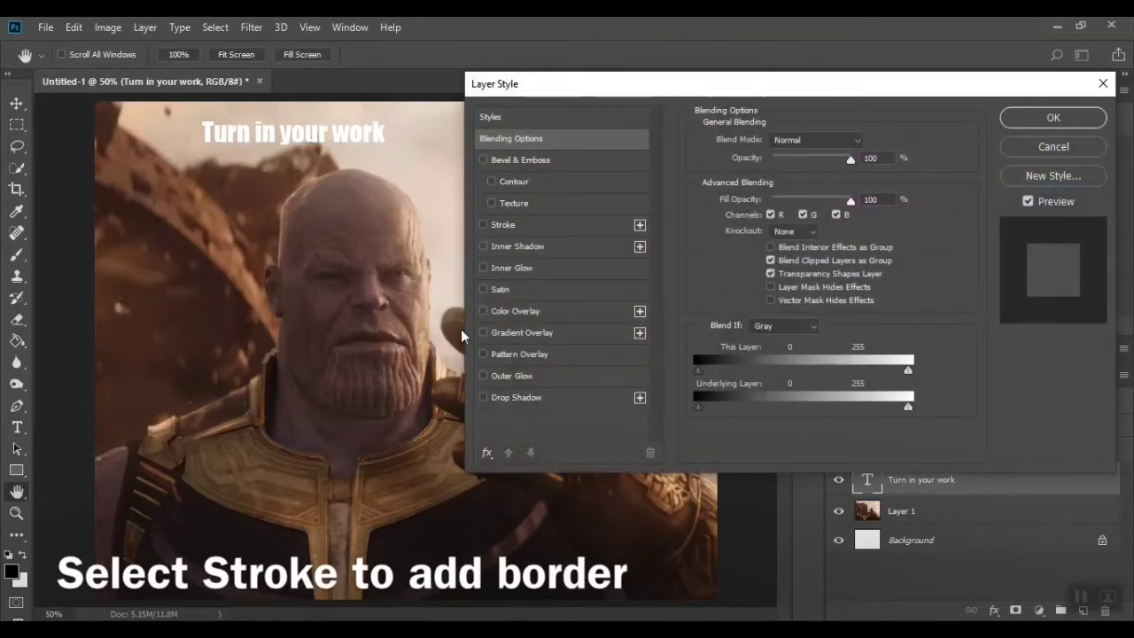
left_click(485, 223)
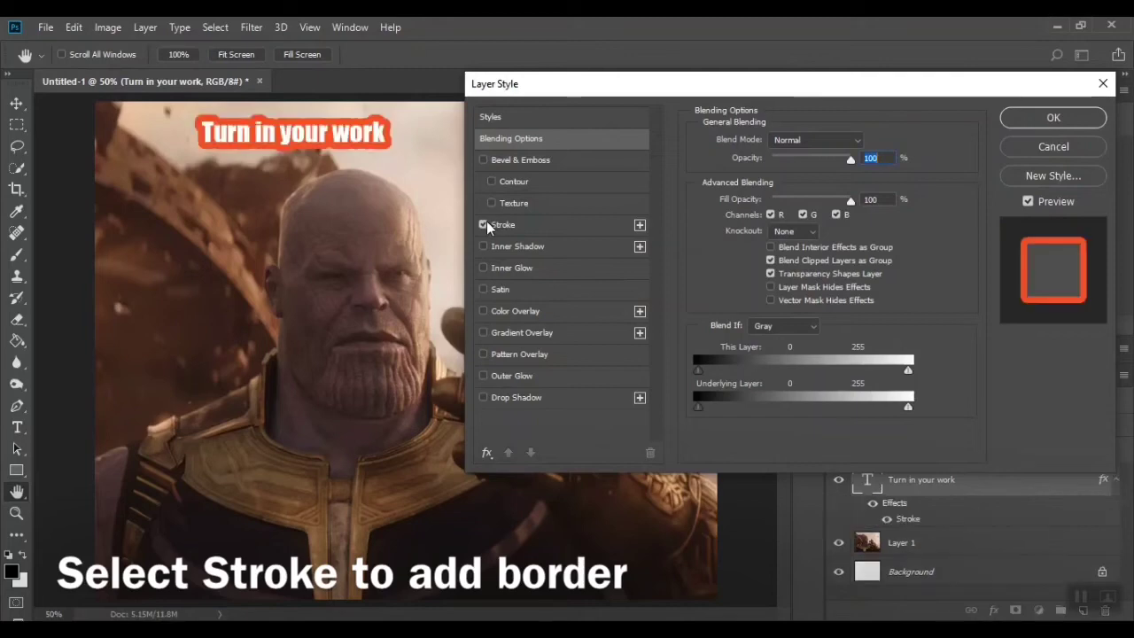
left_click(524, 226)
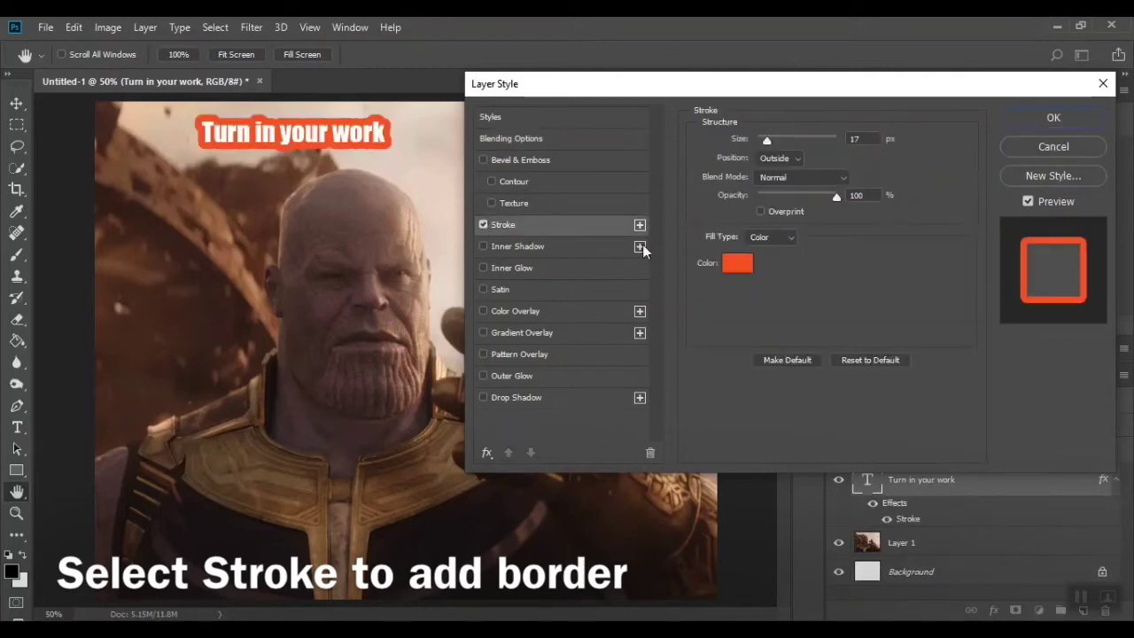
left_click(736, 263)
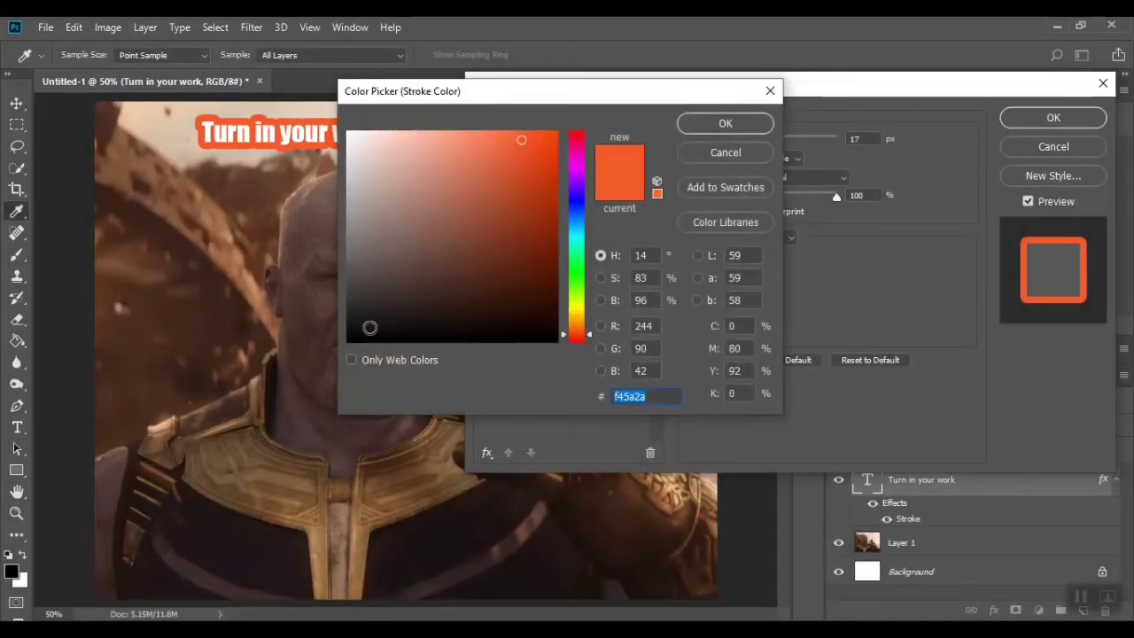
left_click(346, 342)
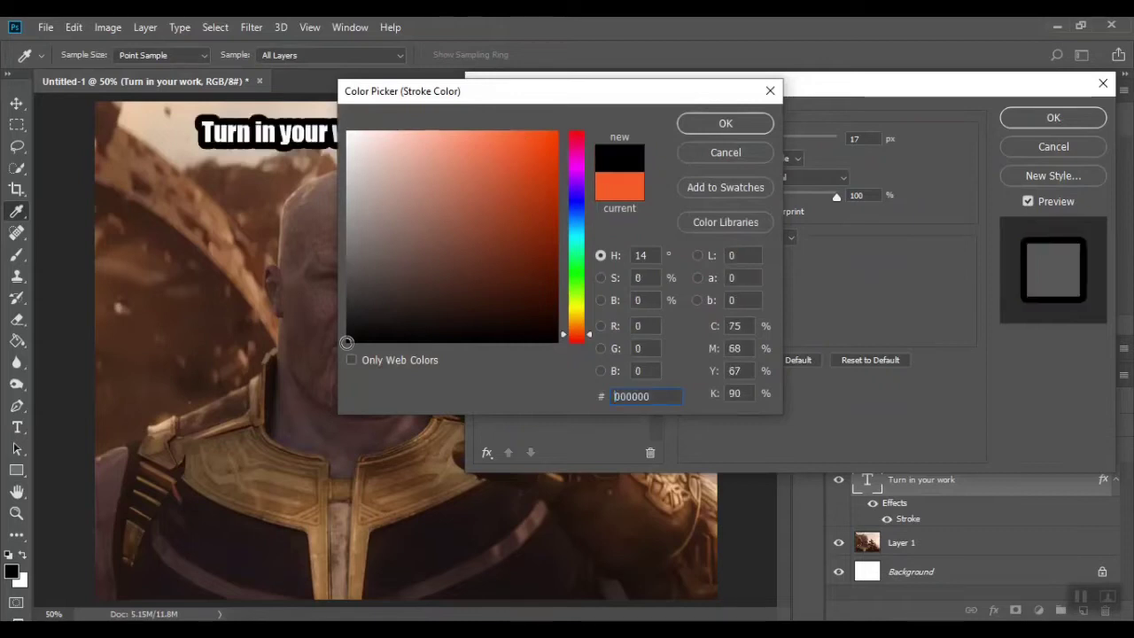
left_click(700, 126)
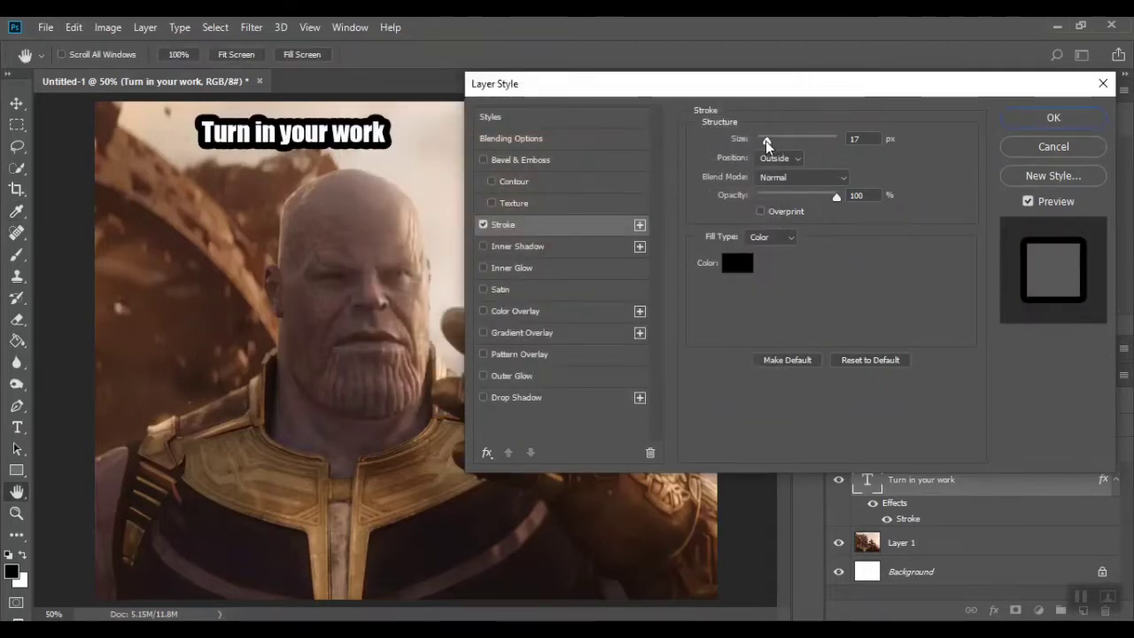
left_click_drag(765, 141, 764, 141)
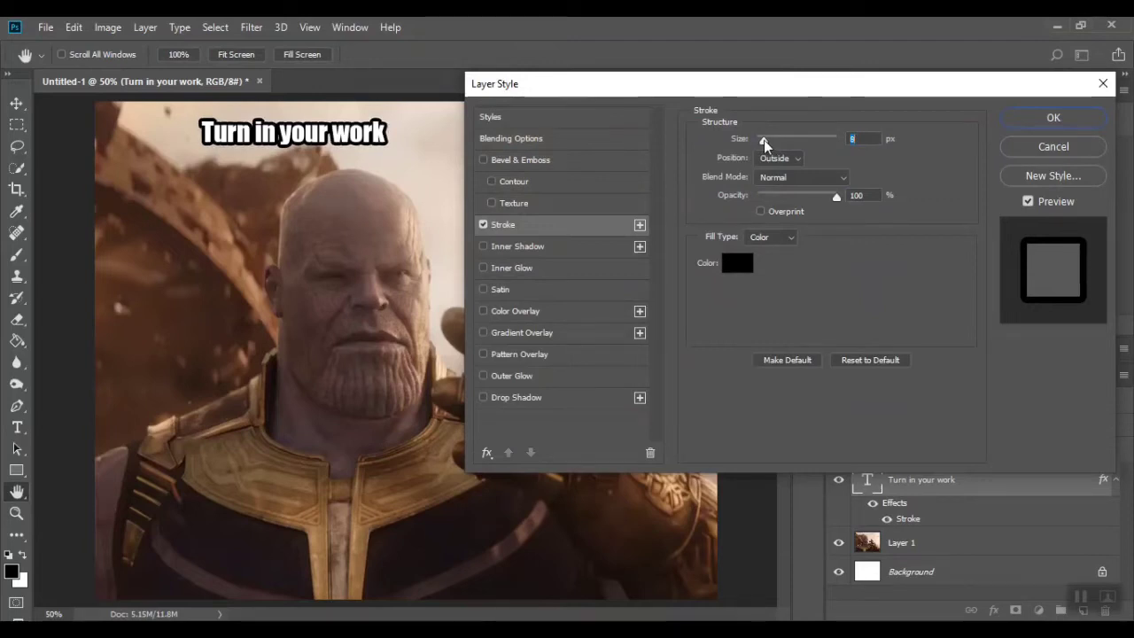
left_click(1066, 121)
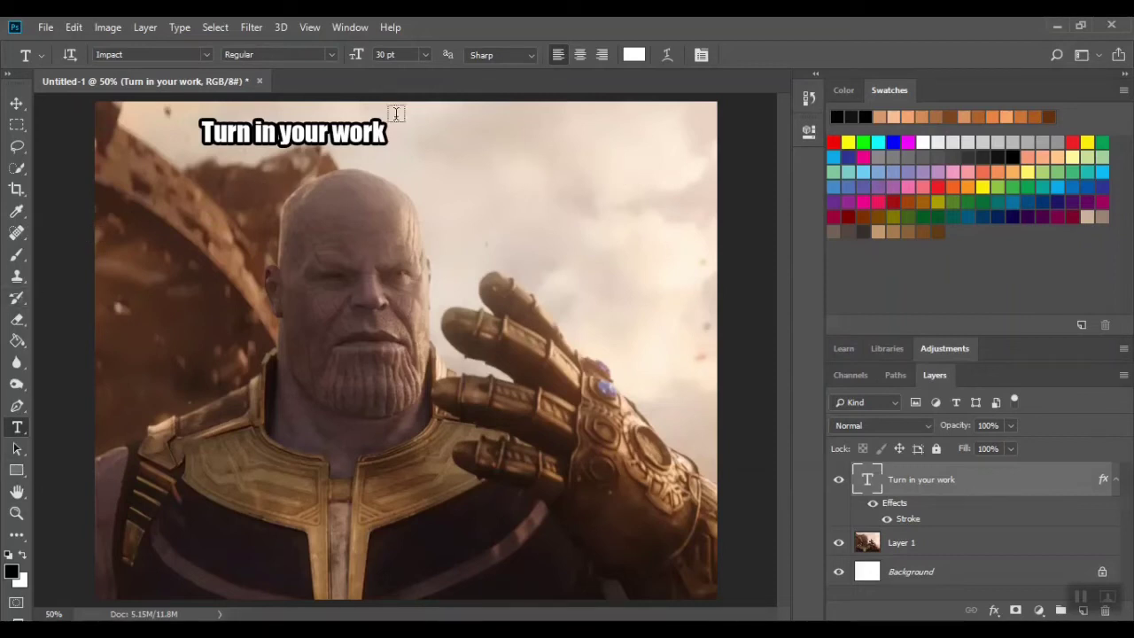
Step: Enlarge the top caption to 60 pt and nudge it slightly down and right
left_click_drag(380, 133, 196, 115)
left_click(426, 55)
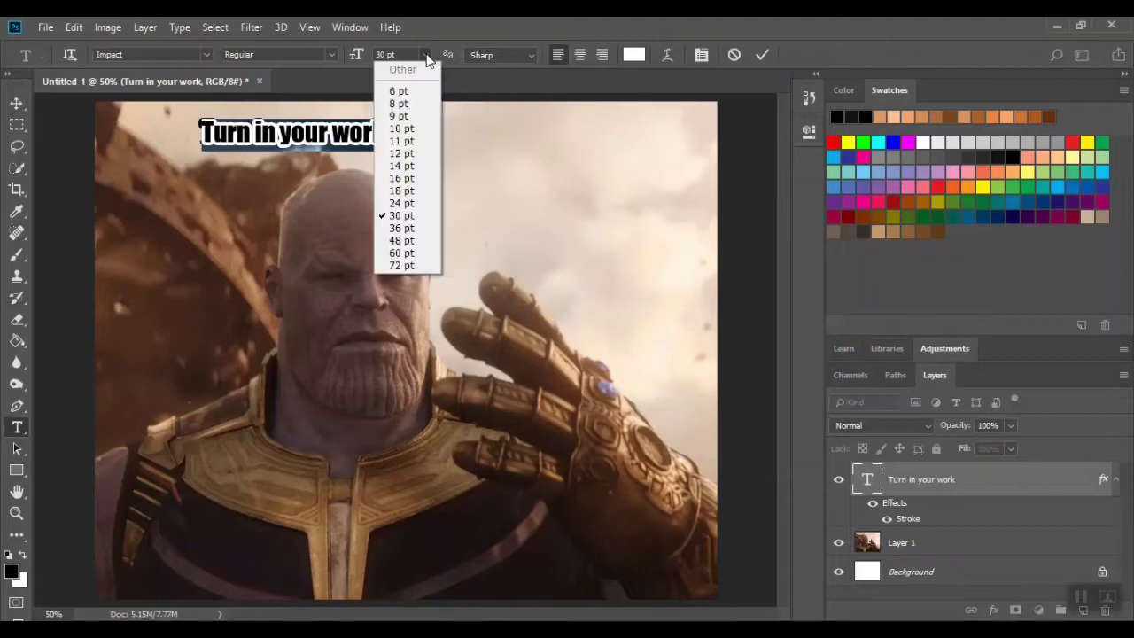
left_click(406, 253)
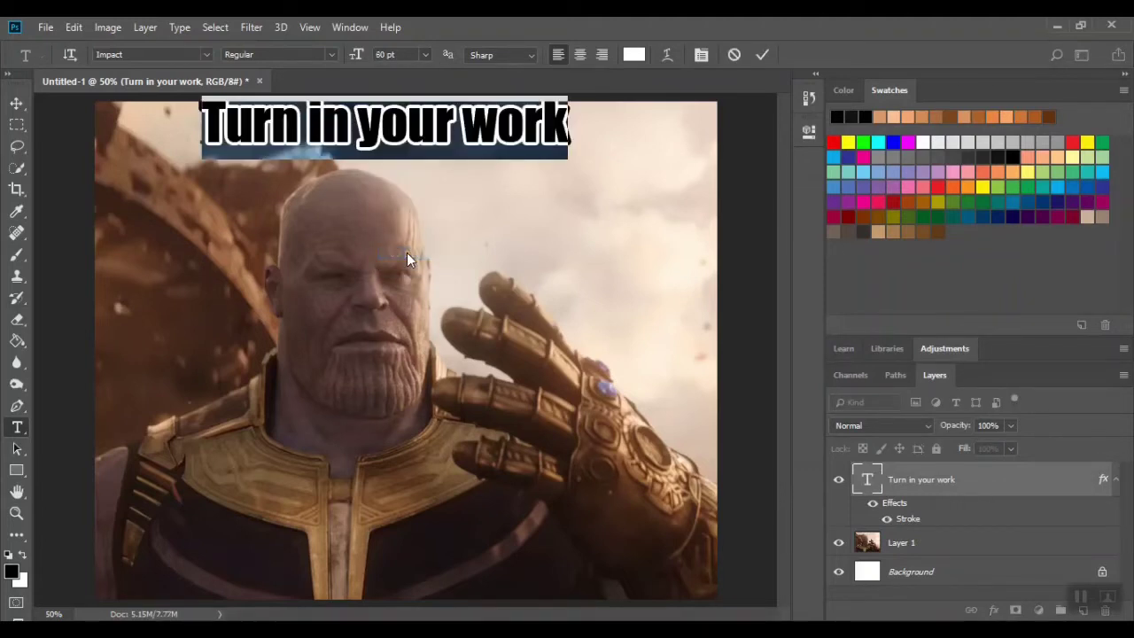
left_click(17, 103)
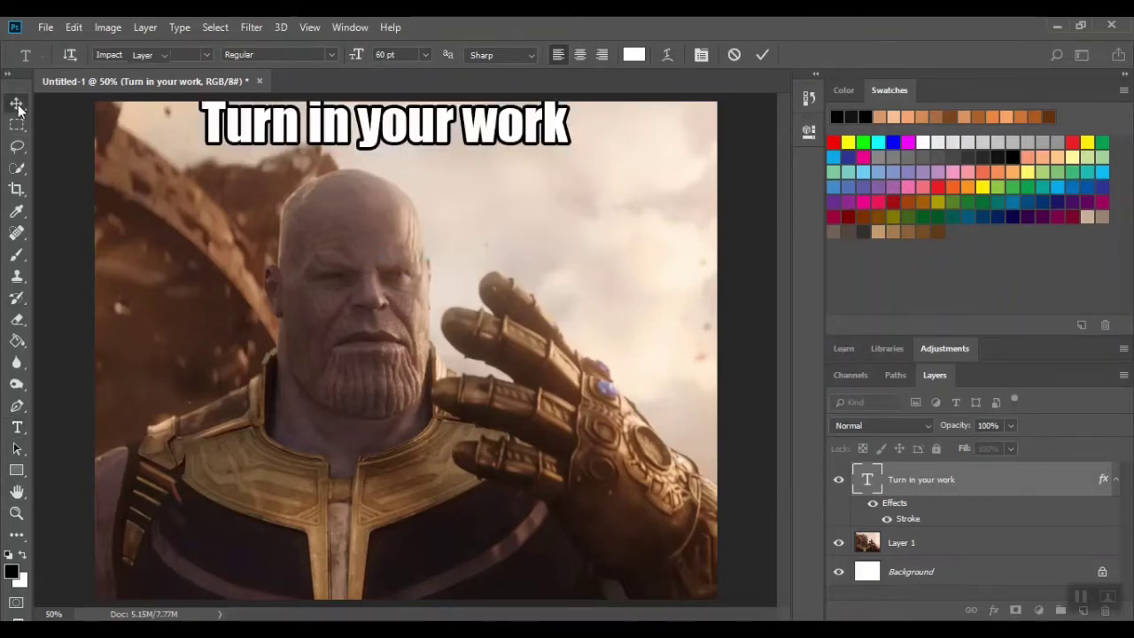
left_click_drag(344, 135, 358, 156)
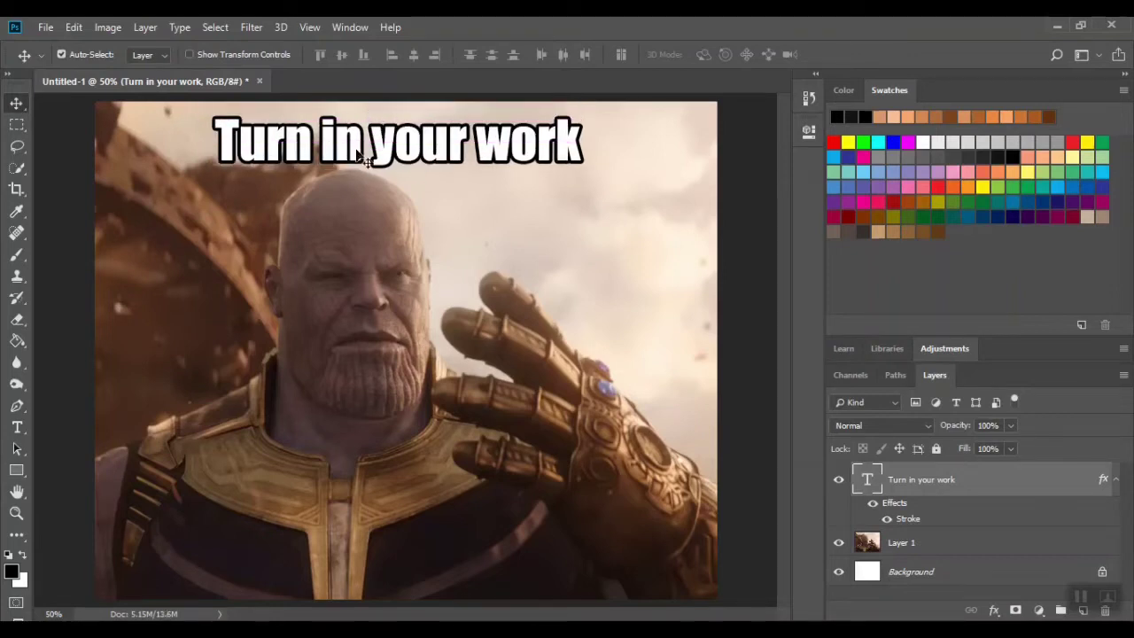
Step: Add 'To bring balance to your grades' near the bottom left, wrapped onto two lines after 'to'
left_click(17, 428)
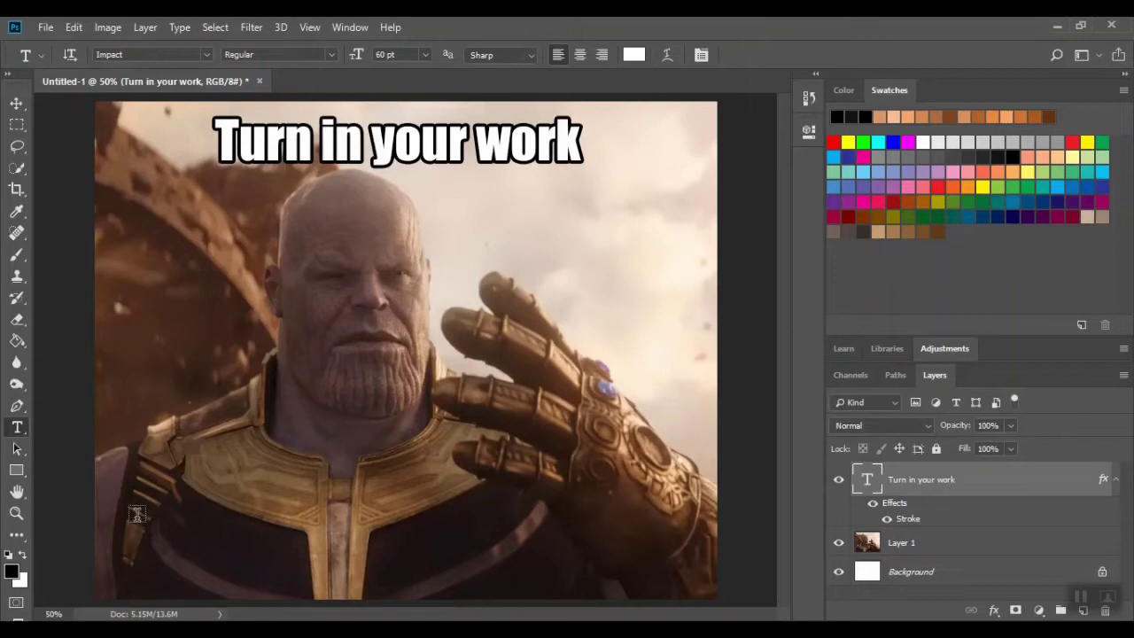
left_click(137, 514)
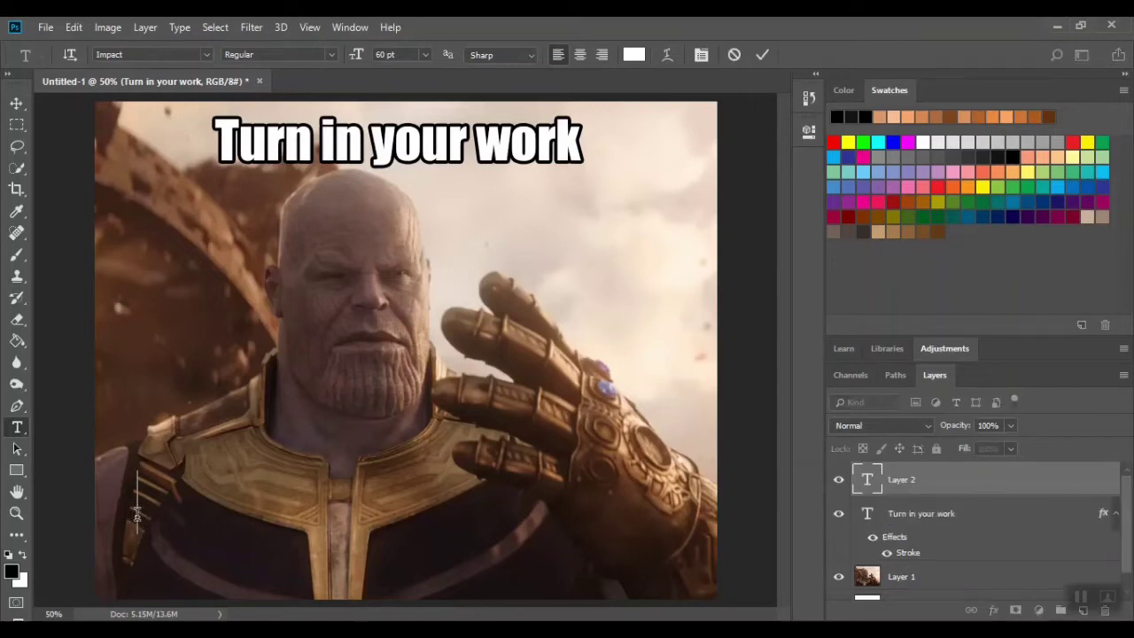
type("To")
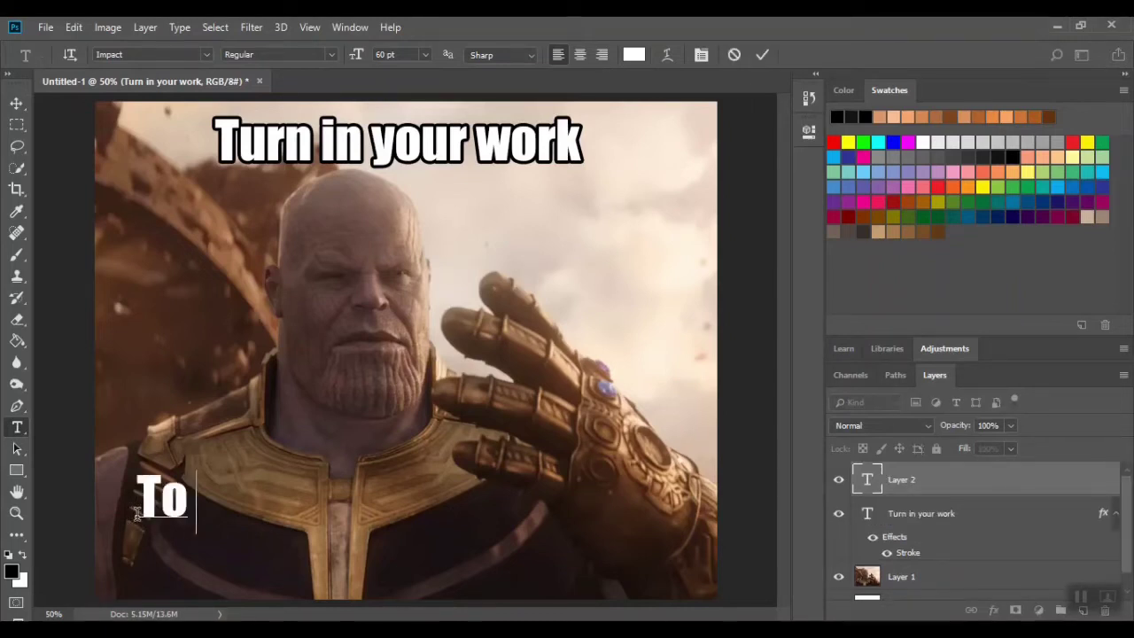
type(" bring ba")
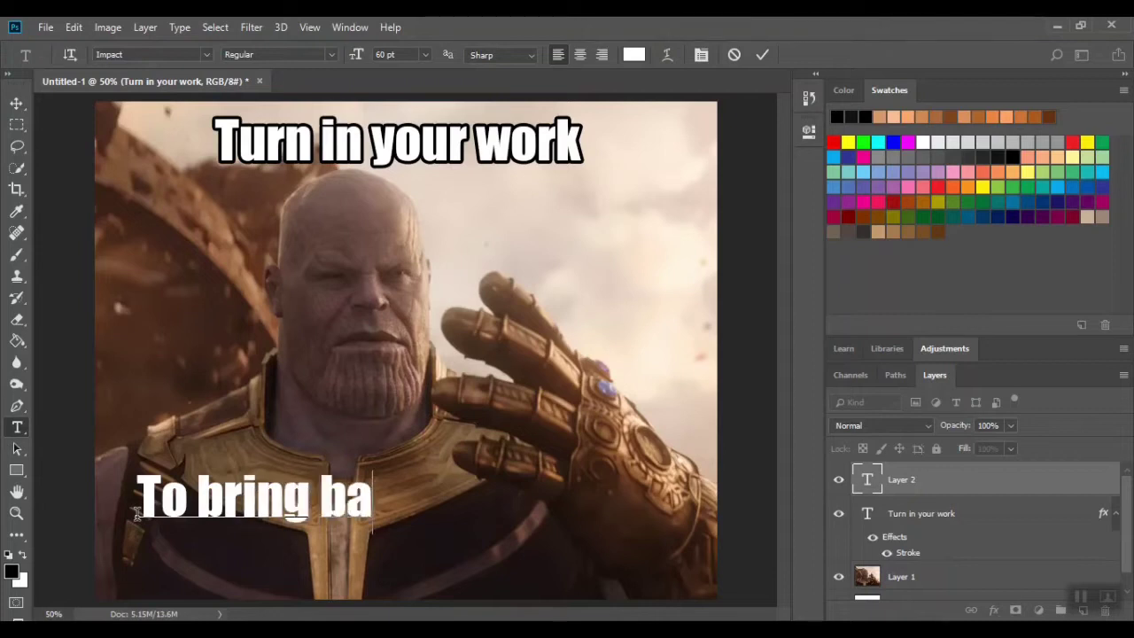
type("lance to y")
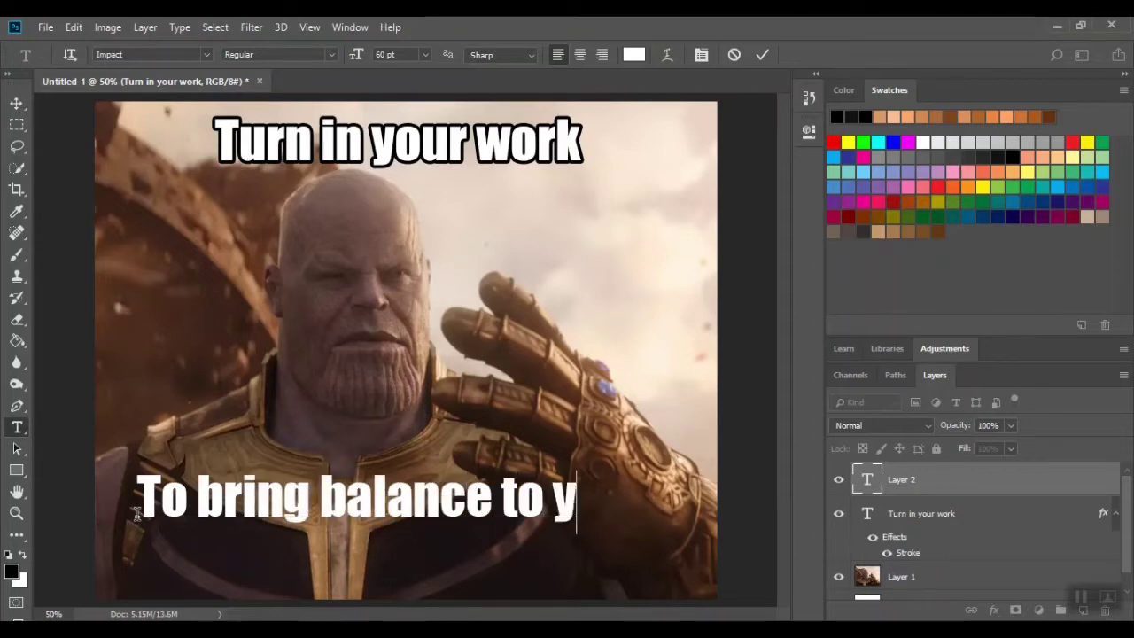
type("our gra")
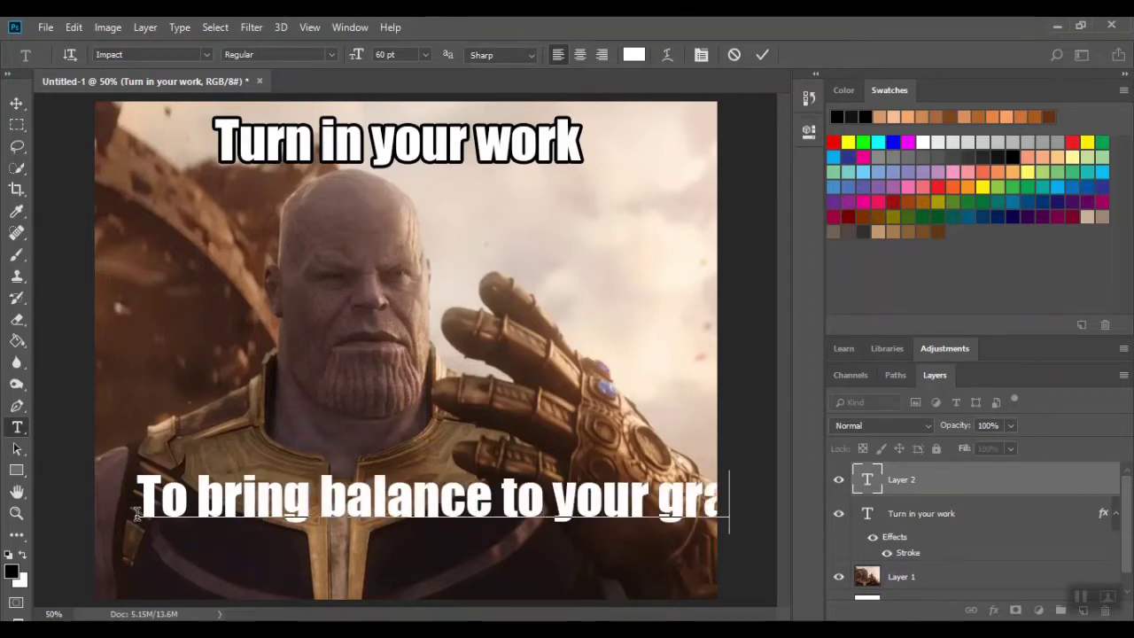
type("des")
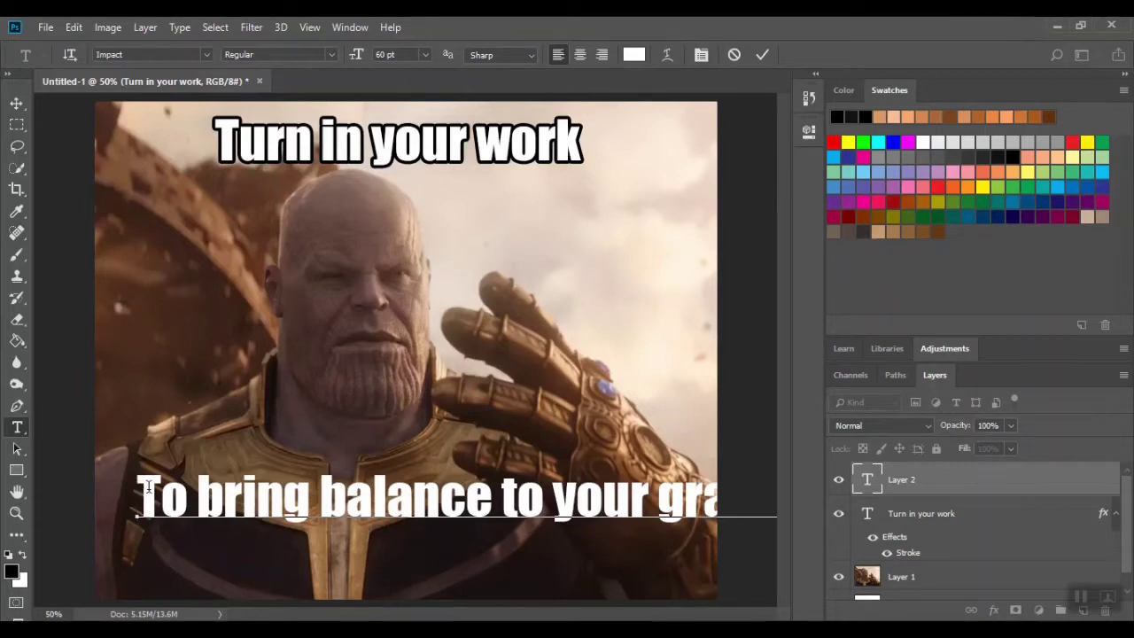
left_click(553, 500)
key("Return")
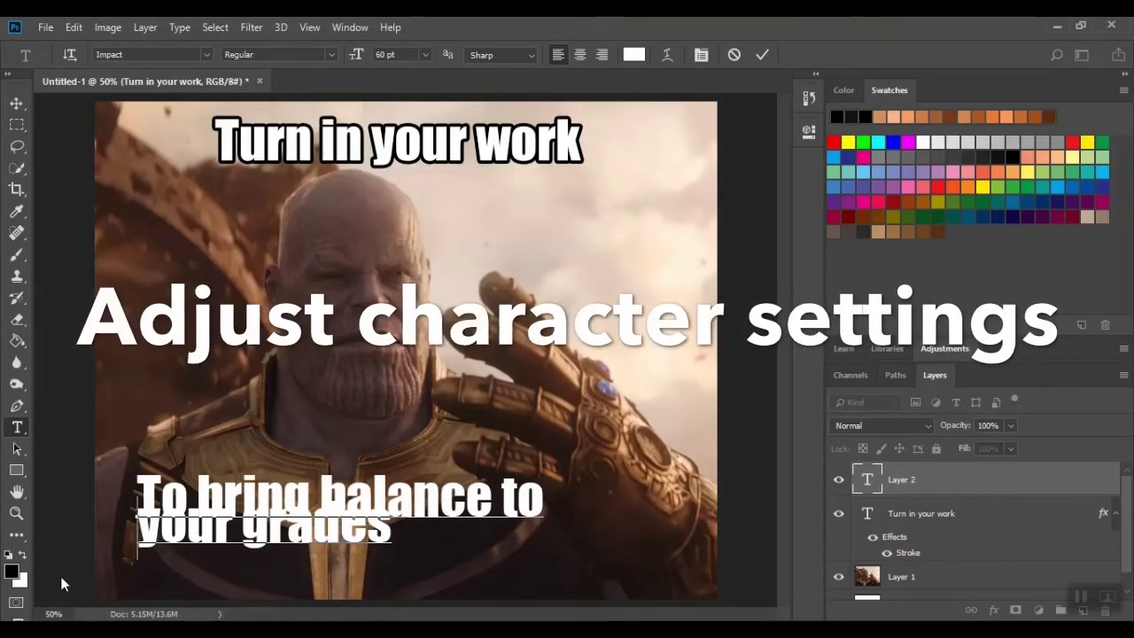
Step: Show the Character panel from the Window menu and set leading to 48 pt
left_click(347, 27)
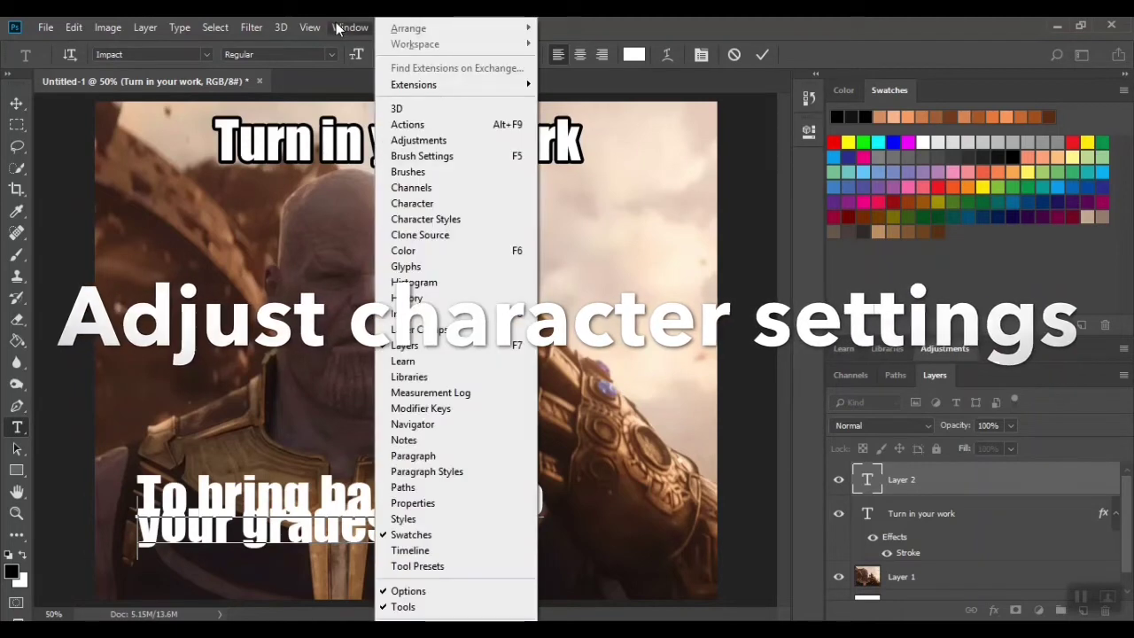
left_click(413, 456)
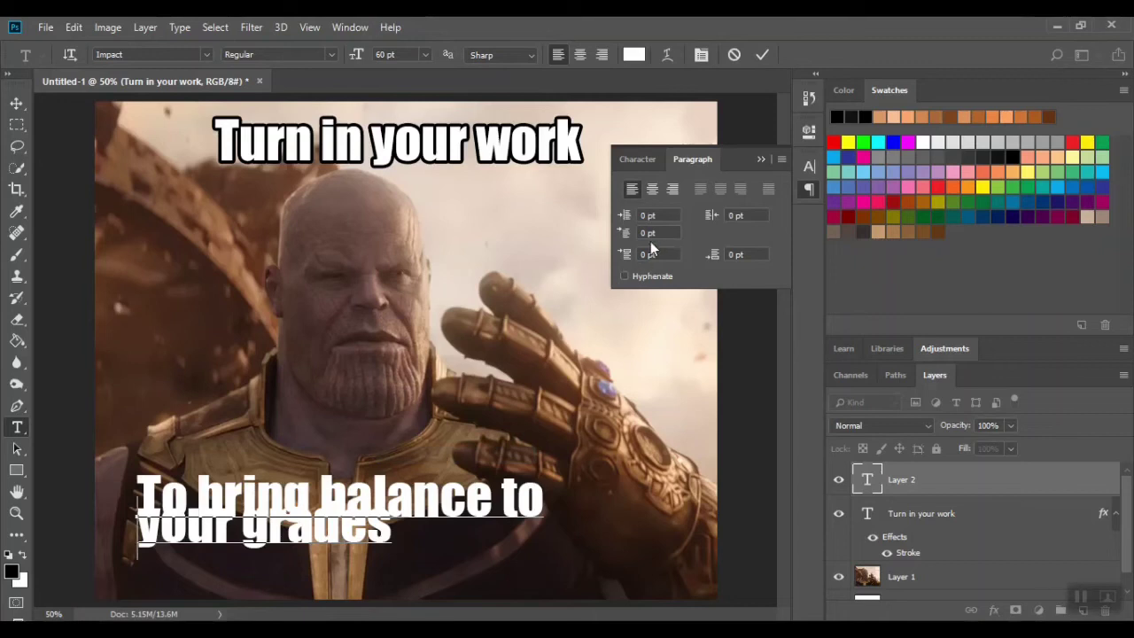
left_click(635, 159)
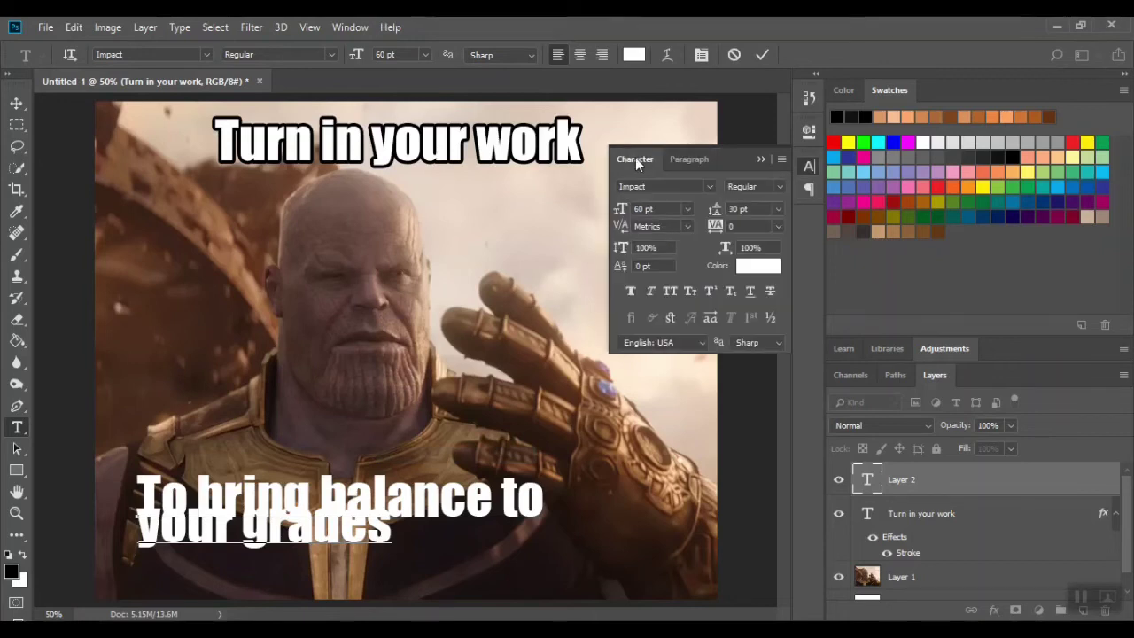
left_click(778, 209)
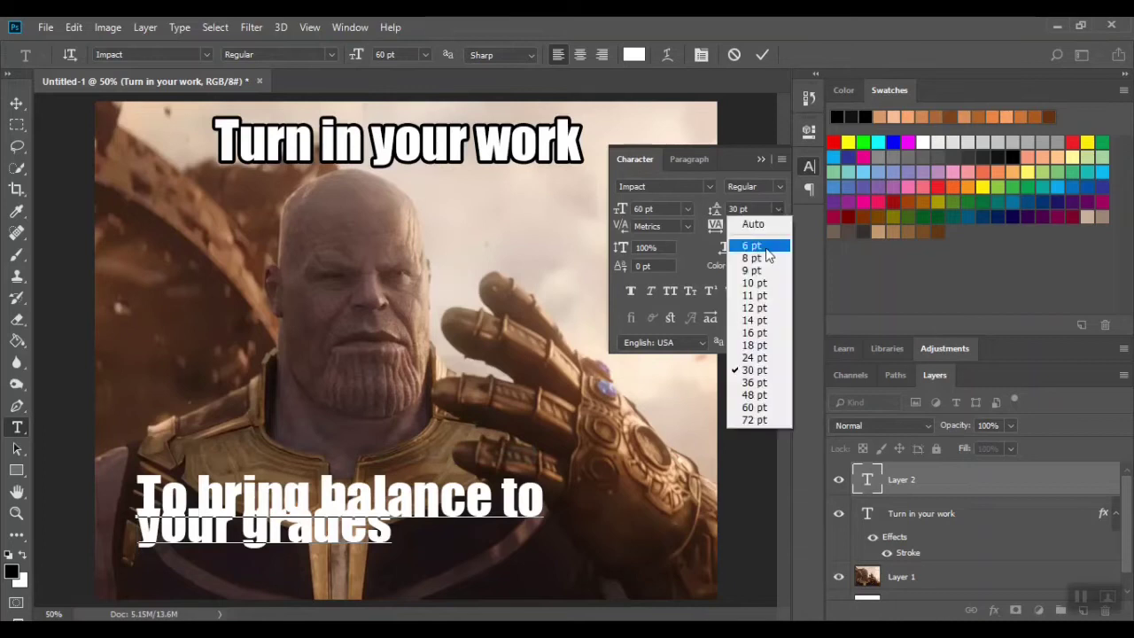
left_click(754, 395)
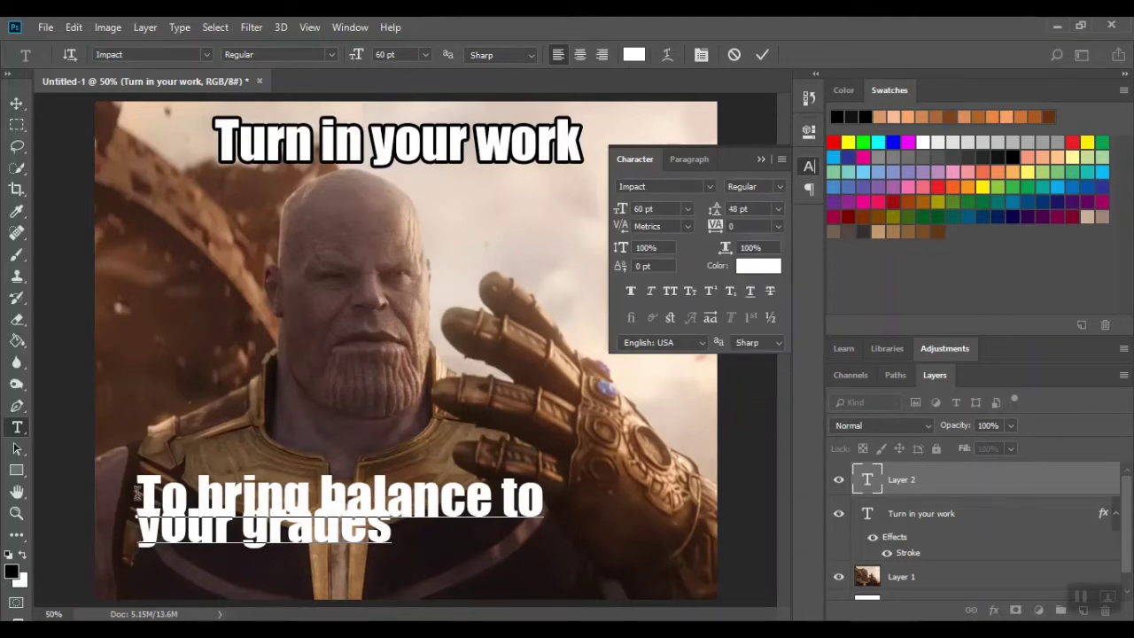
Step: Select the bottom caption text and set its leading to 60 pt
left_click_drag(137, 492, 403, 536)
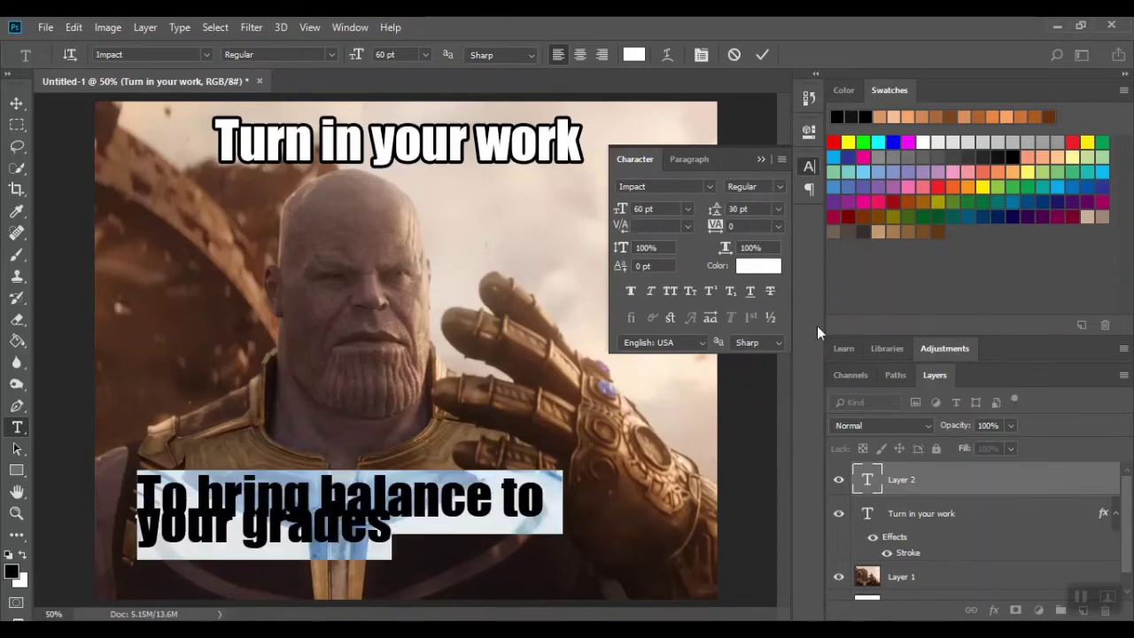
left_click(777, 209)
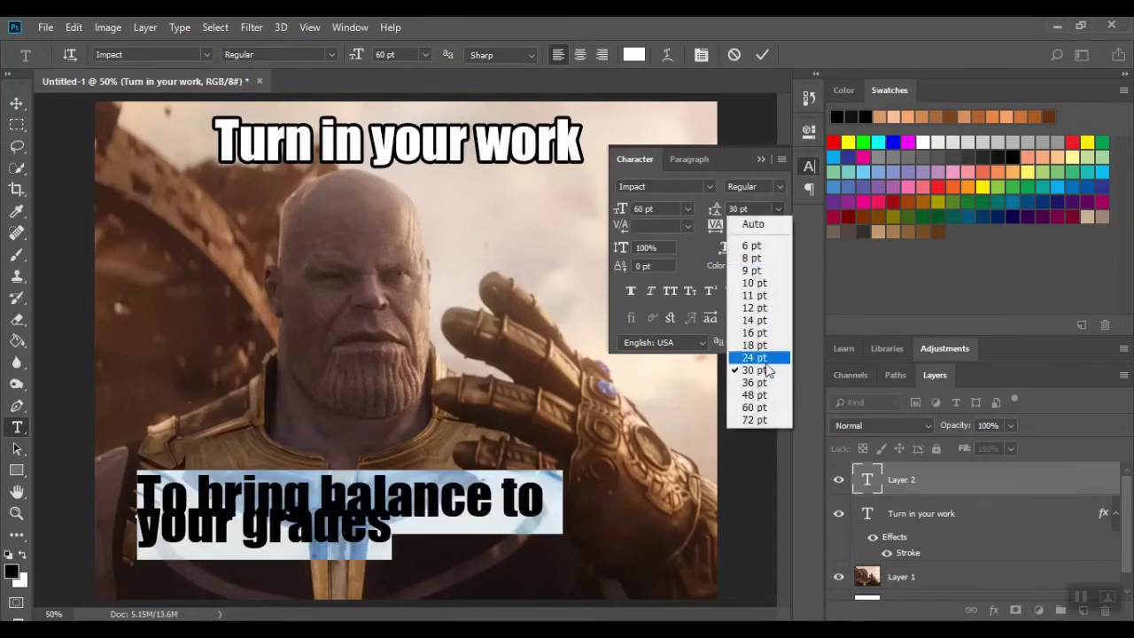
left_click(757, 394)
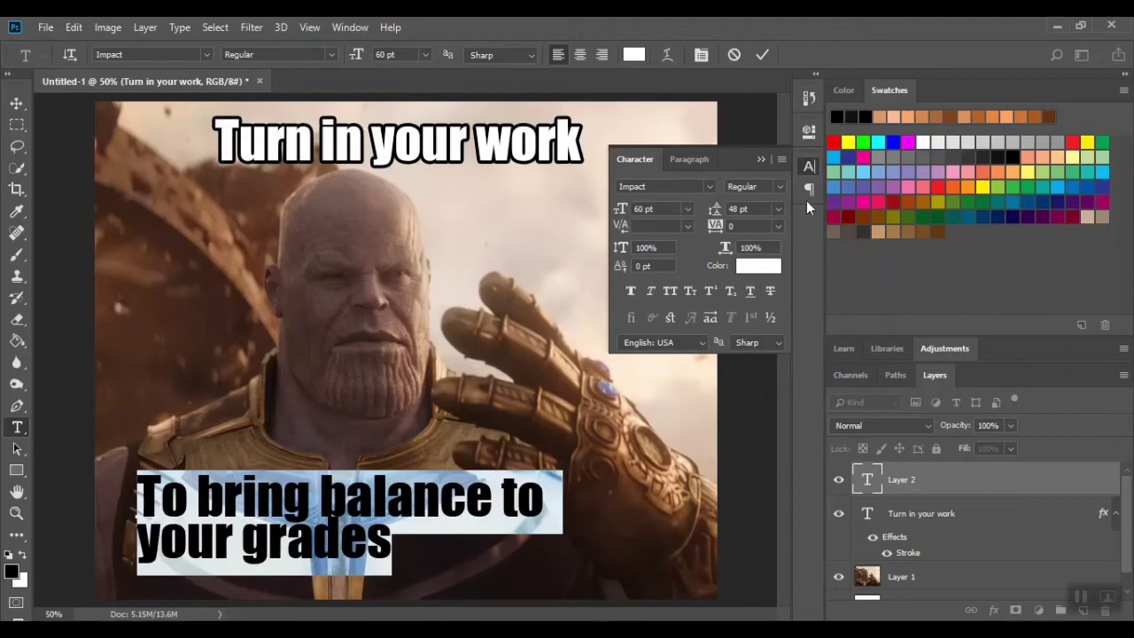
left_click(779, 209)
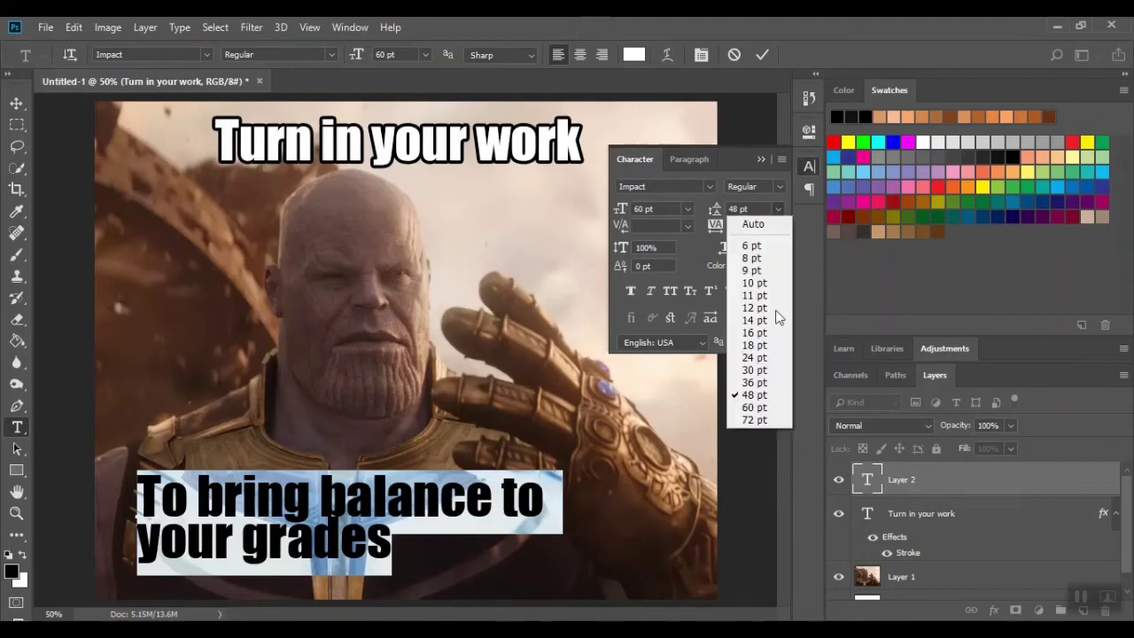
left_click(753, 408)
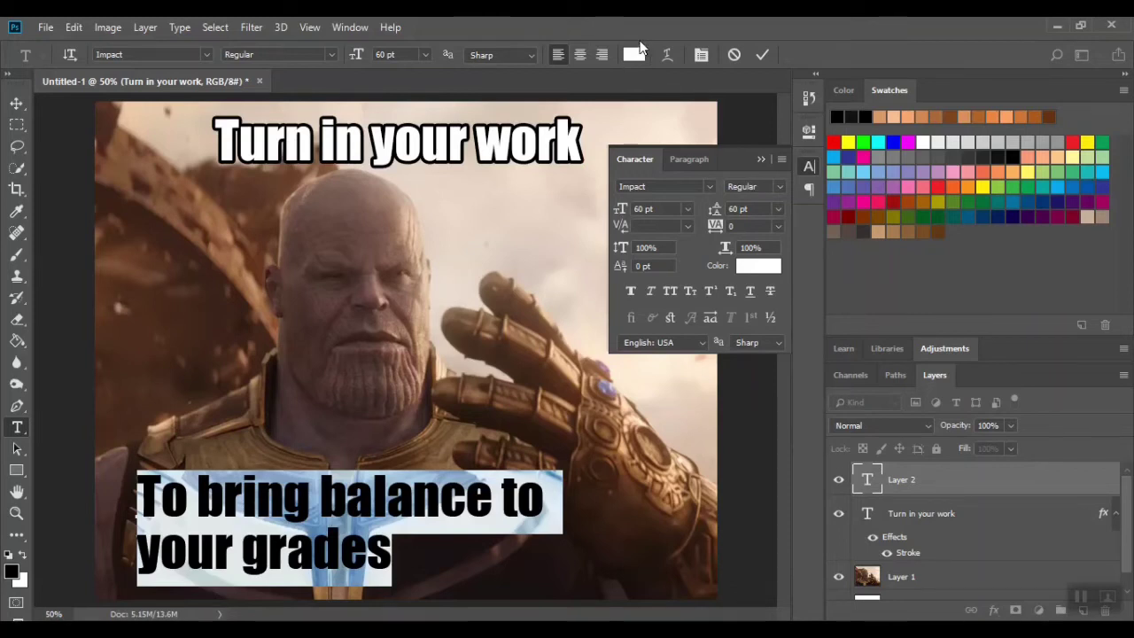
Step: Centre-align the bottom caption, move it centred near the image bottom, and collapse the Character panel
left_click(580, 55)
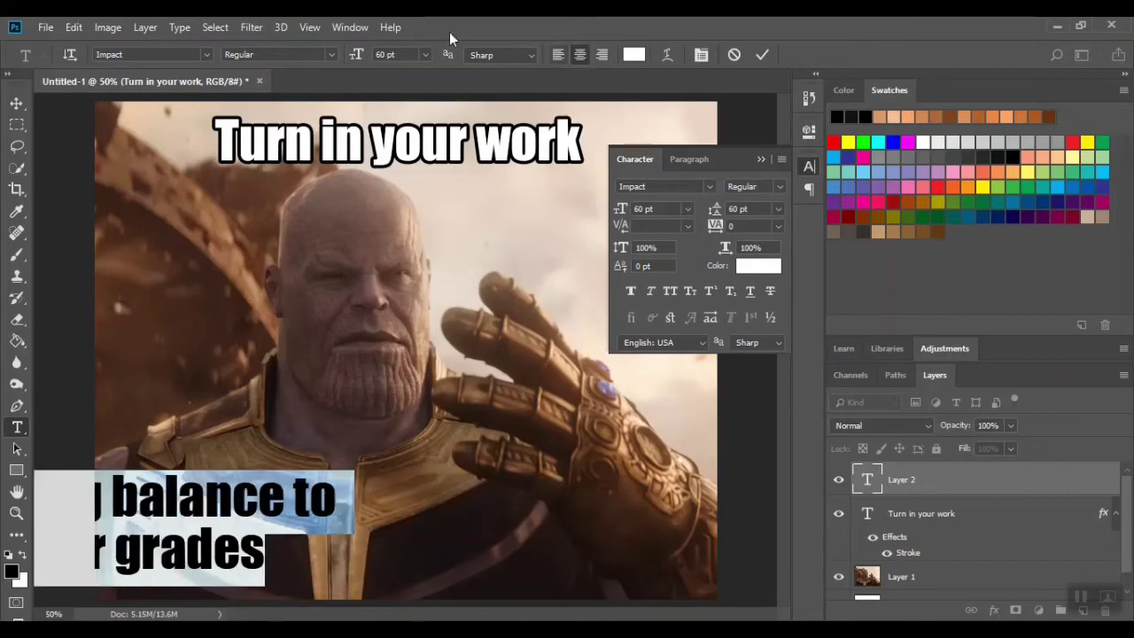
left_click(16, 103)
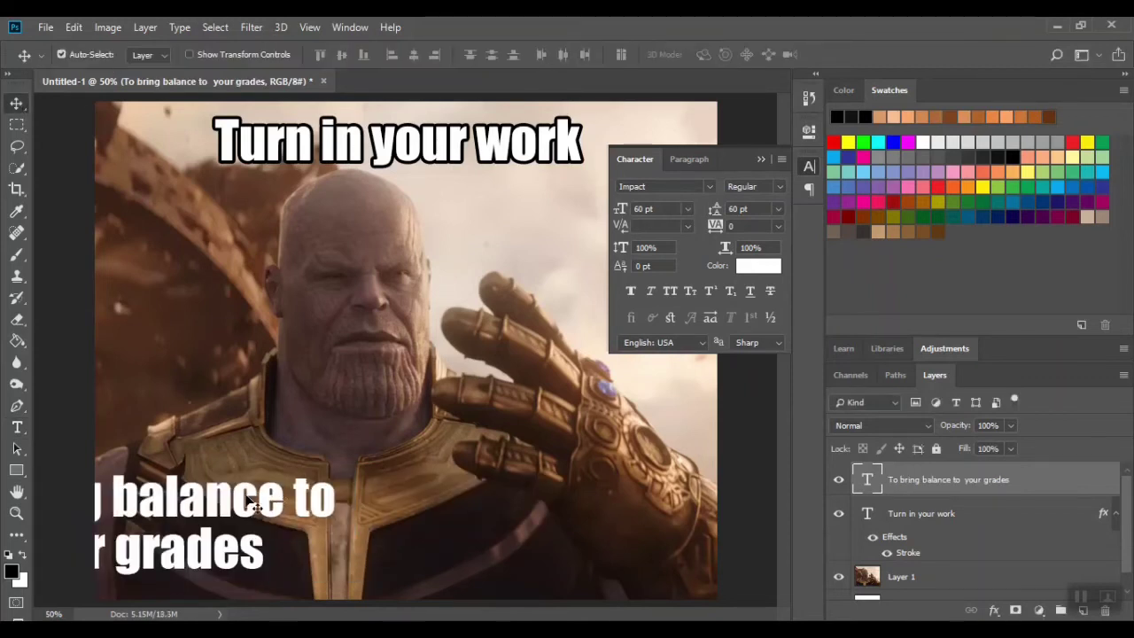
mouse_move(254, 505)
left_mouse_down()
mouse_move(447, 492)
mouse_move(526, 521)
left_mouse_up()
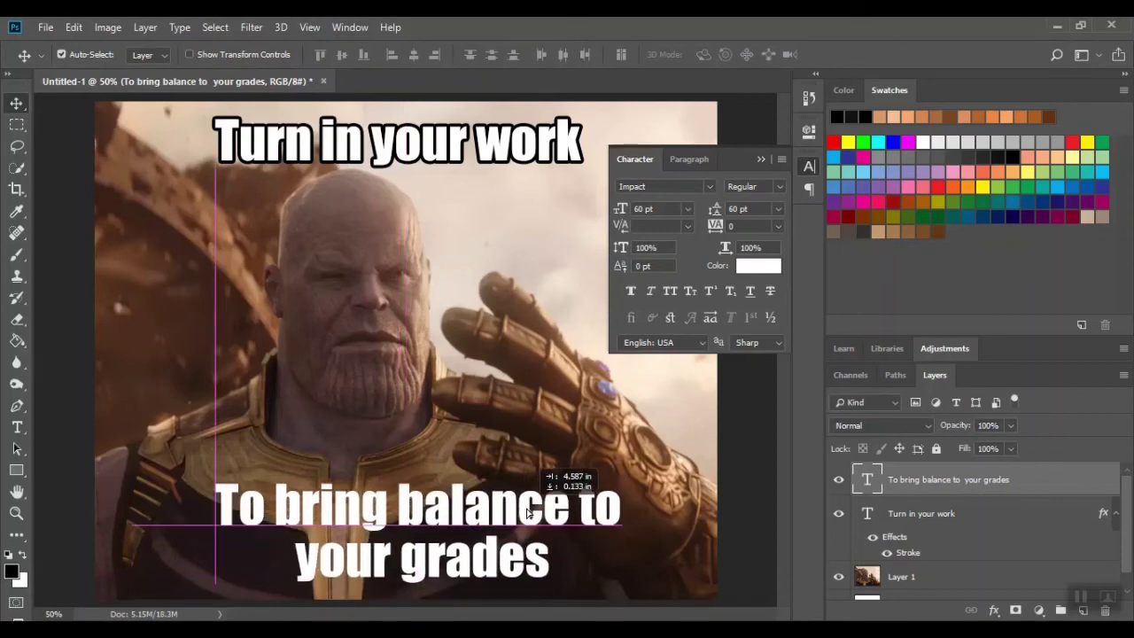
left_click_drag(526, 521, 527, 503)
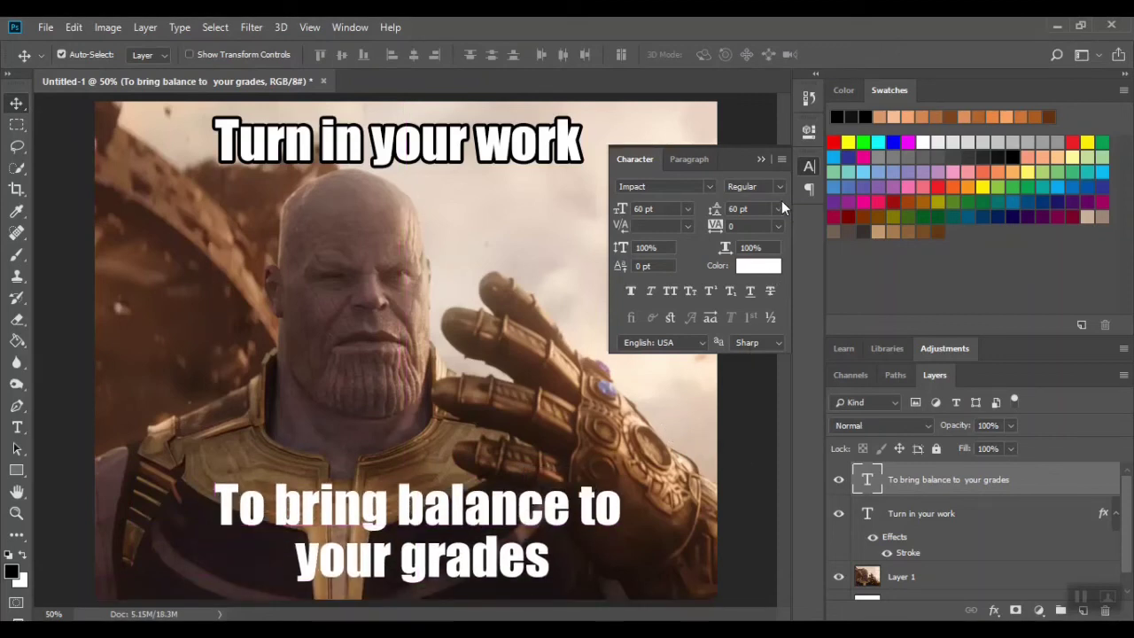
left_click(759, 160)
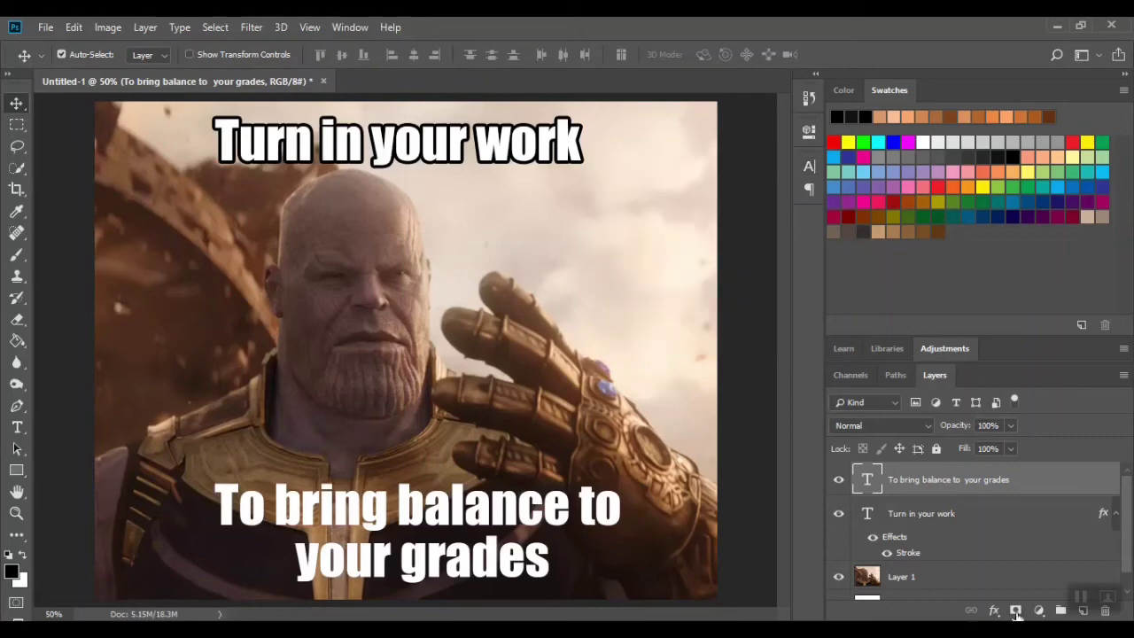
Step: Give the bottom caption a thick black 13 px outside Stroke layer style
double_click(1047, 476)
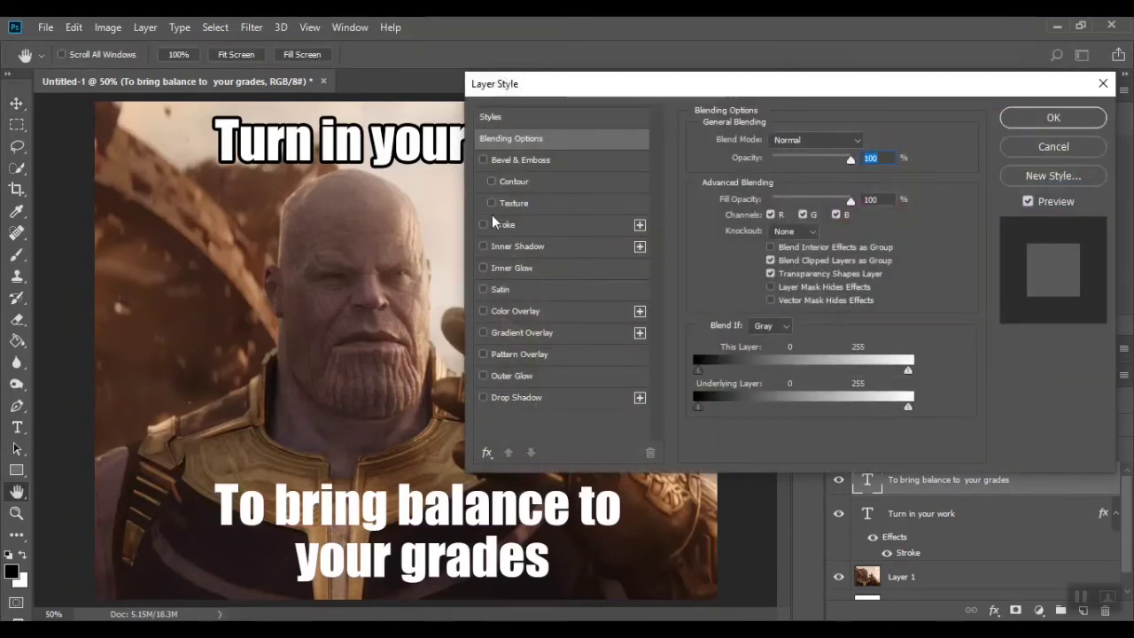
left_click(484, 225)
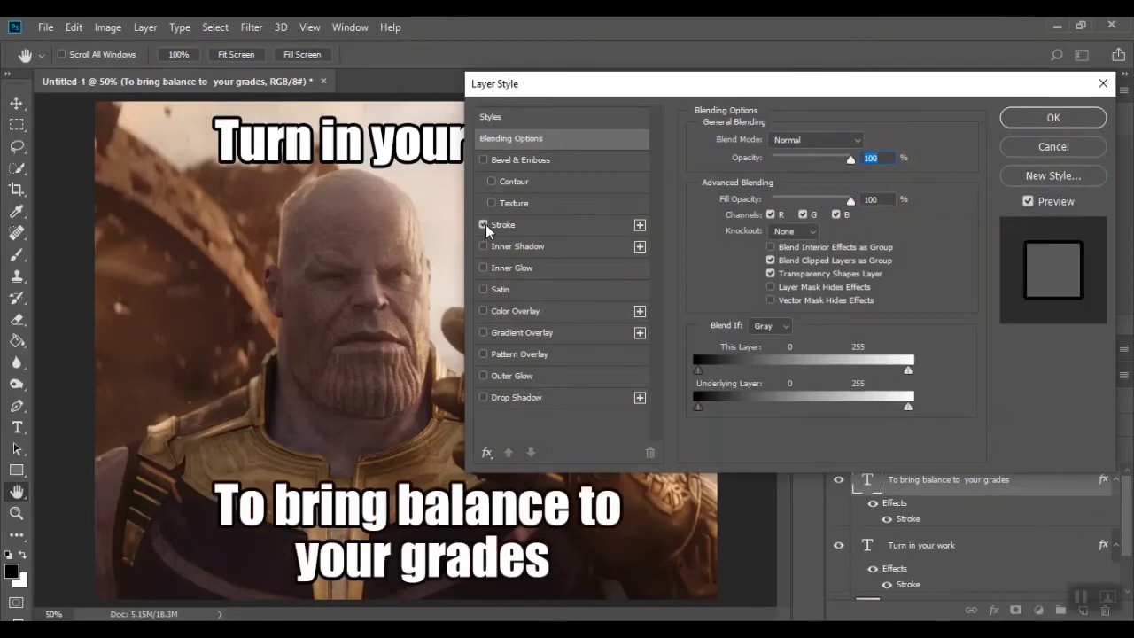
left_click(540, 209)
left_click(540, 227)
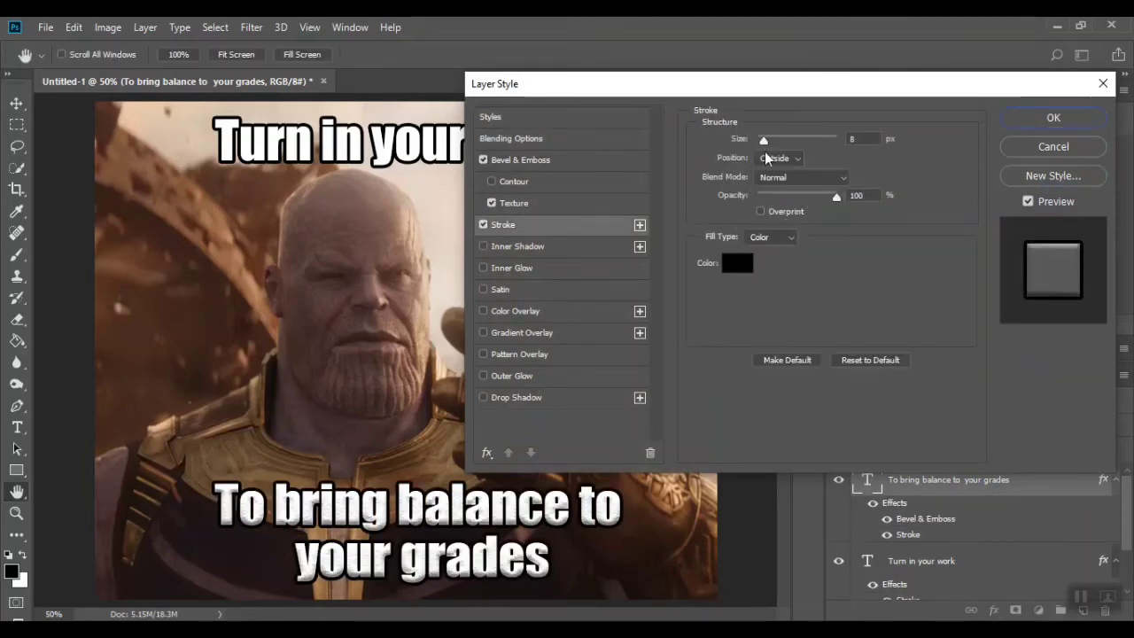
mouse_move(765, 140)
left_mouse_down()
mouse_move(782, 139)
mouse_move(766, 142)
left_mouse_up()
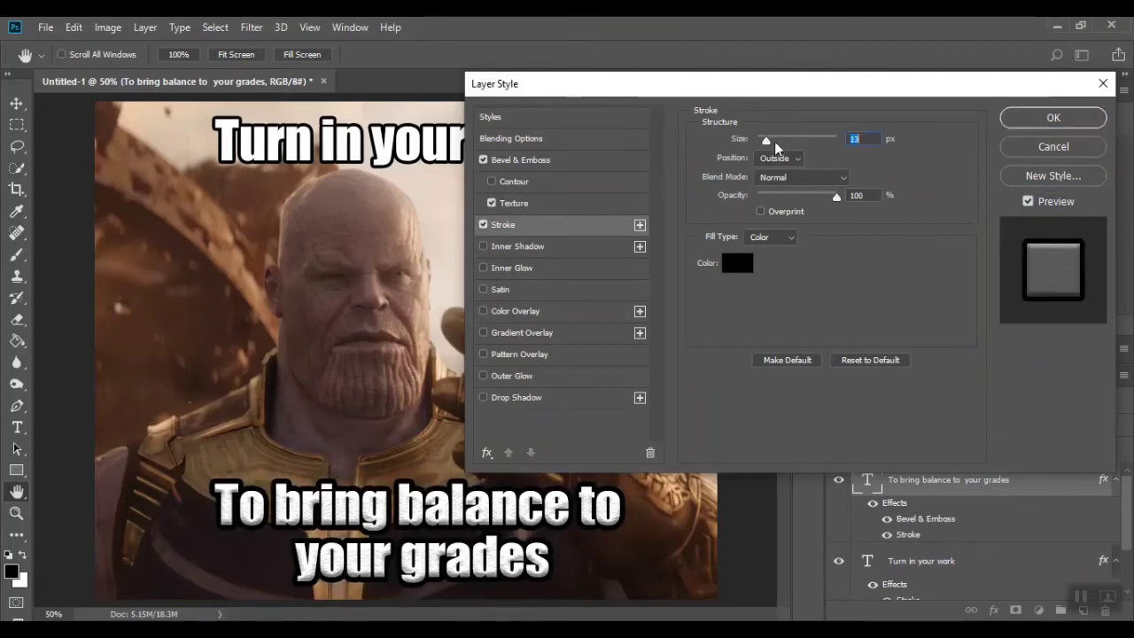
left_click(1064, 119)
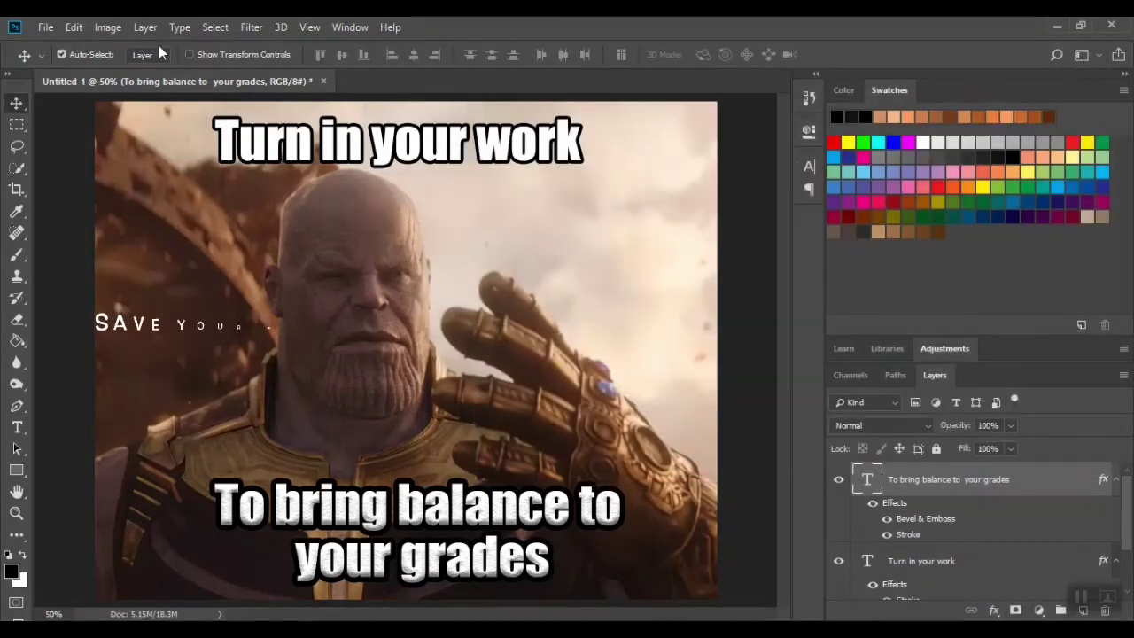
Step: Save the meme in Photoshop PSD format under the name 'Thanos Meme'
left_click(45, 27)
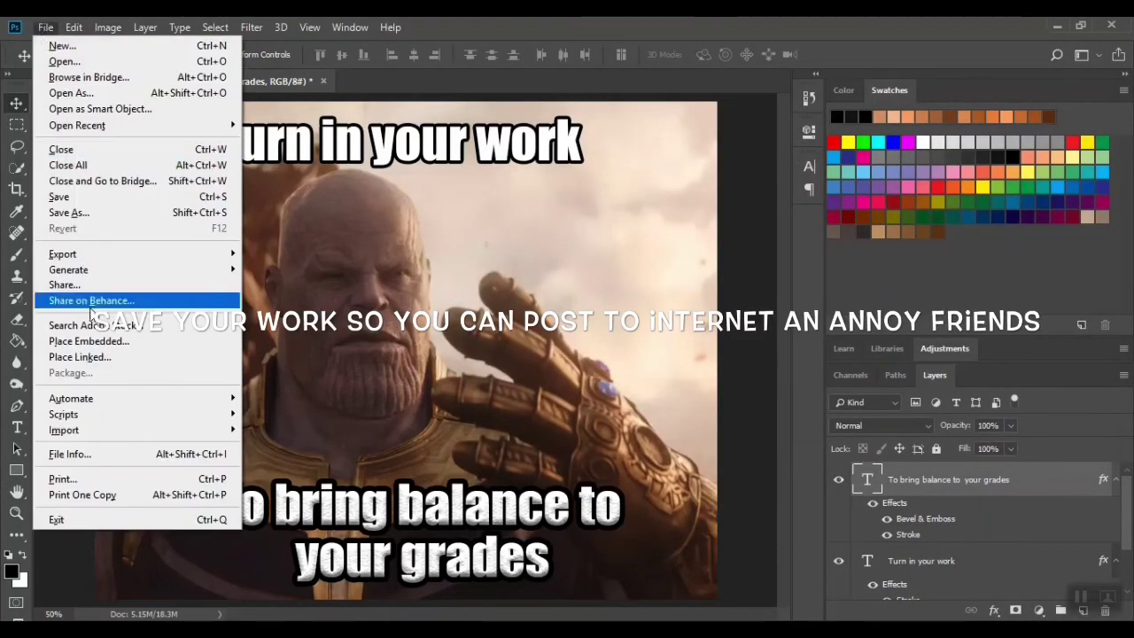
left_click(88, 212)
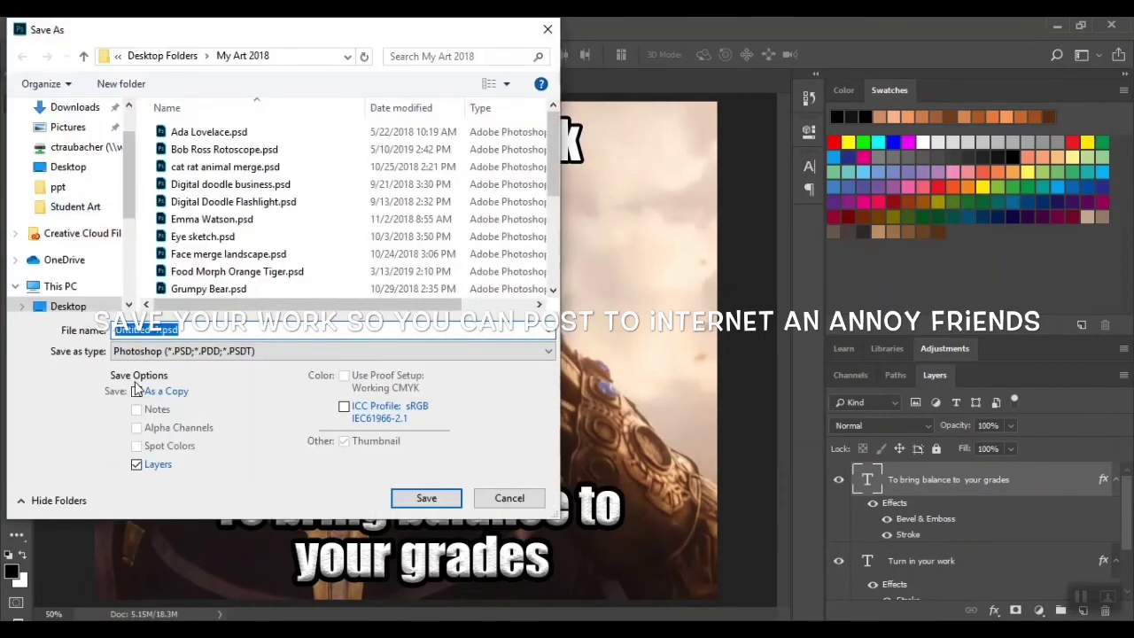
type("T")
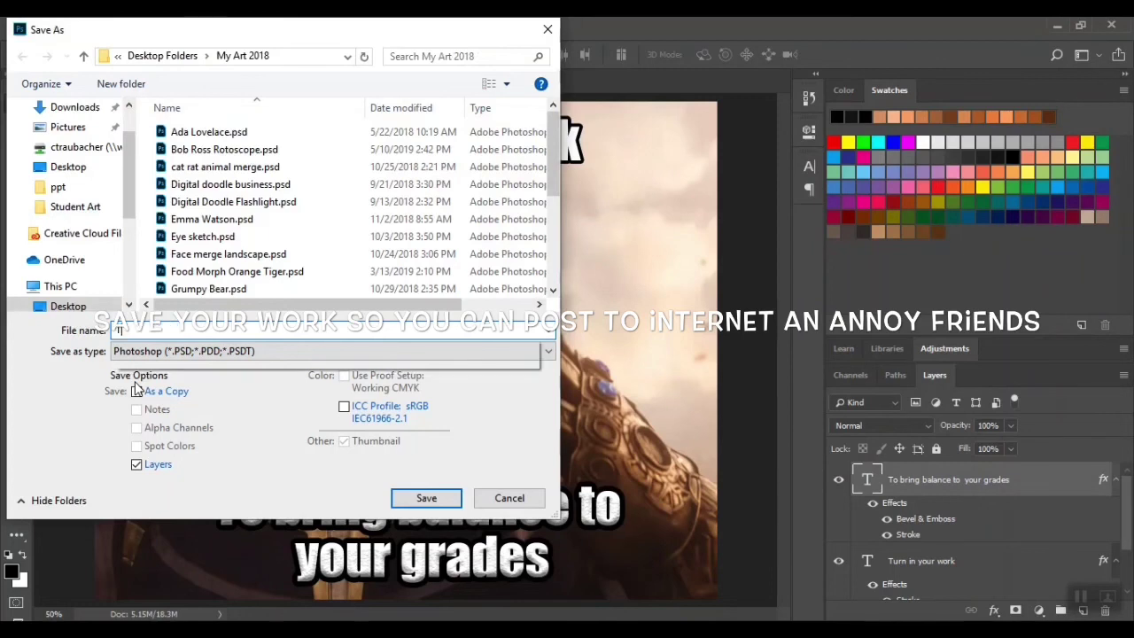
type("hanos M")
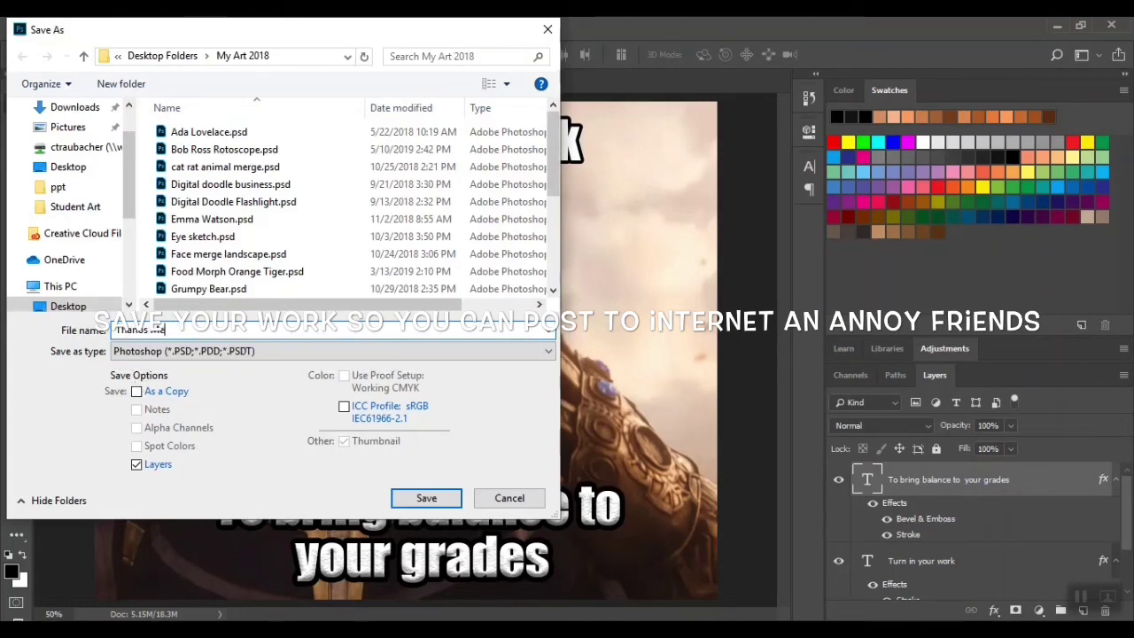
type("e")
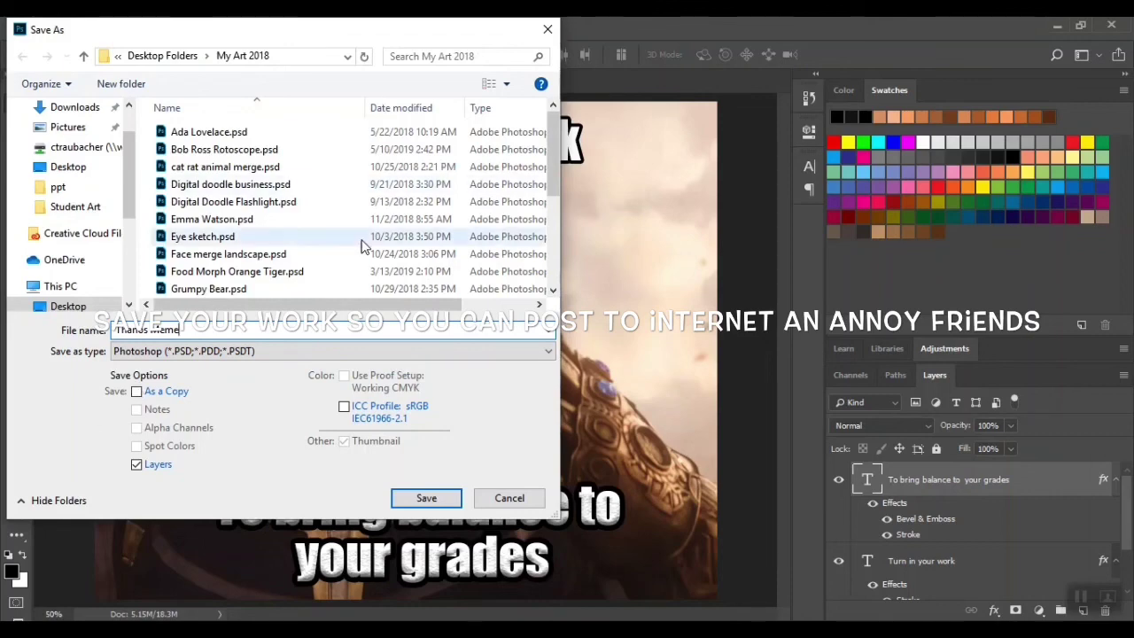
left_click(427, 498)
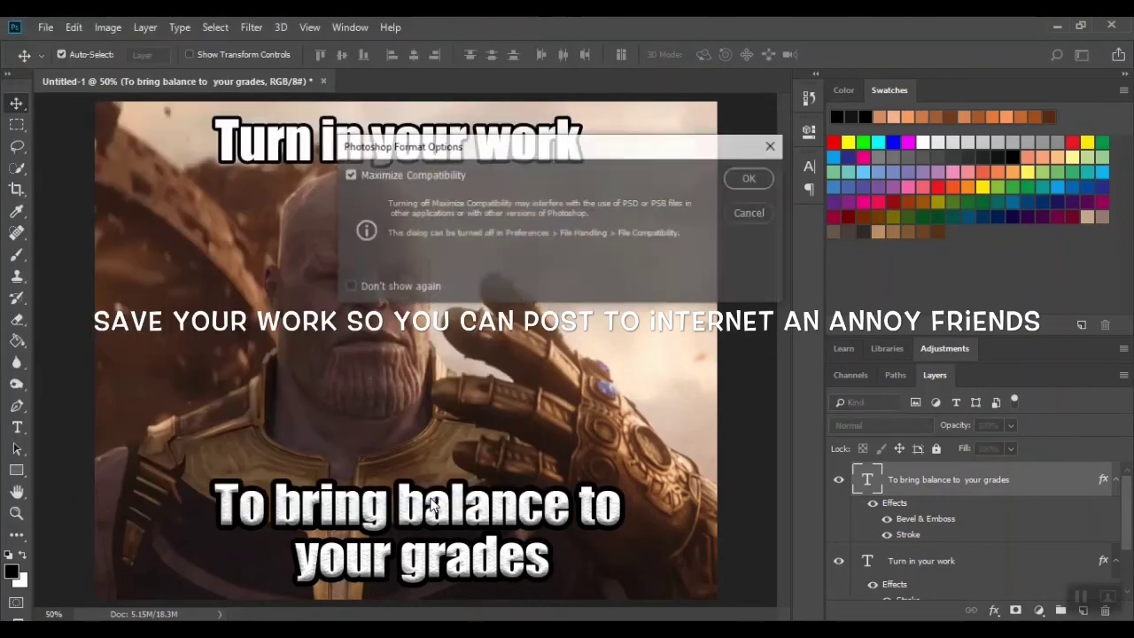